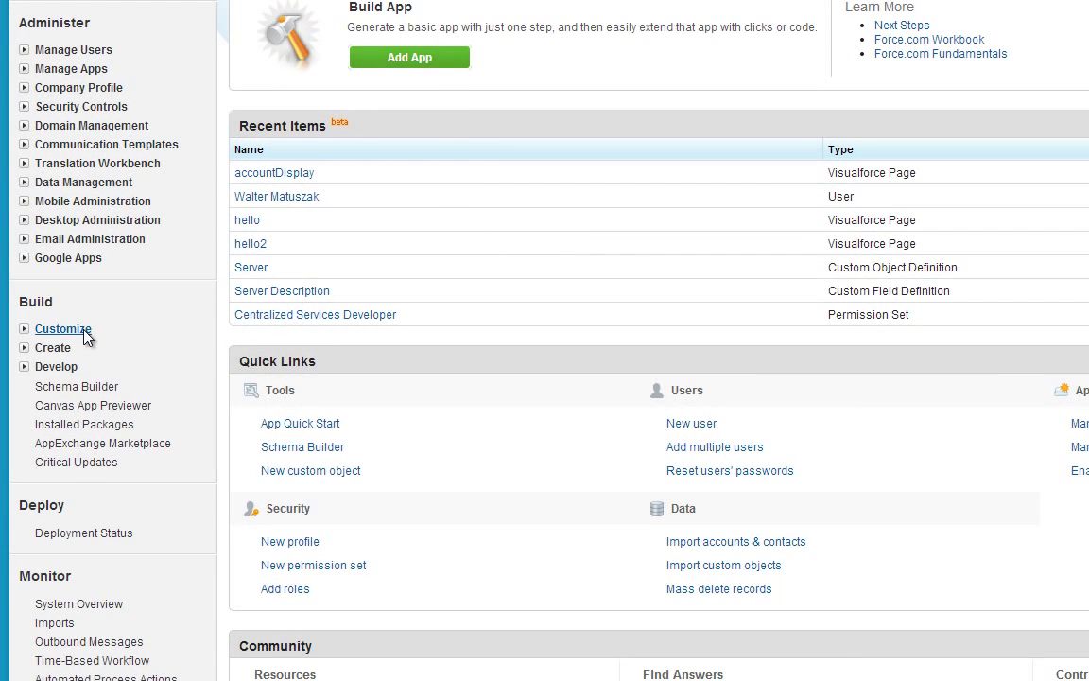
Override the Account object's standard View action with the accountDisplay Visualforce page and save the override.
click(84, 330)
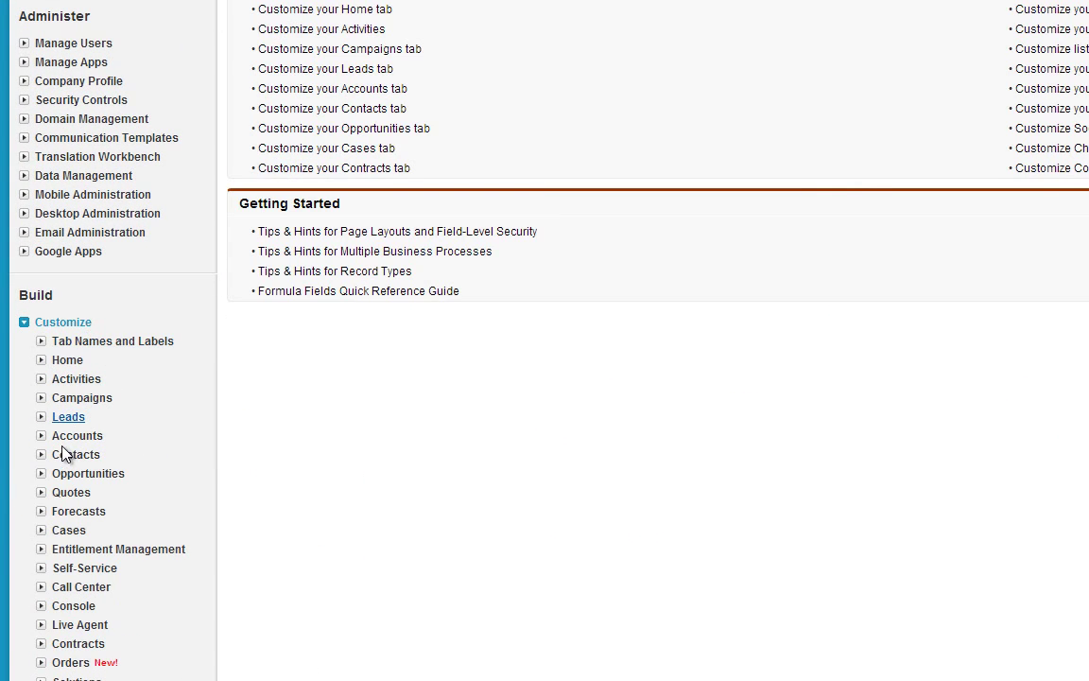
click(79, 437)
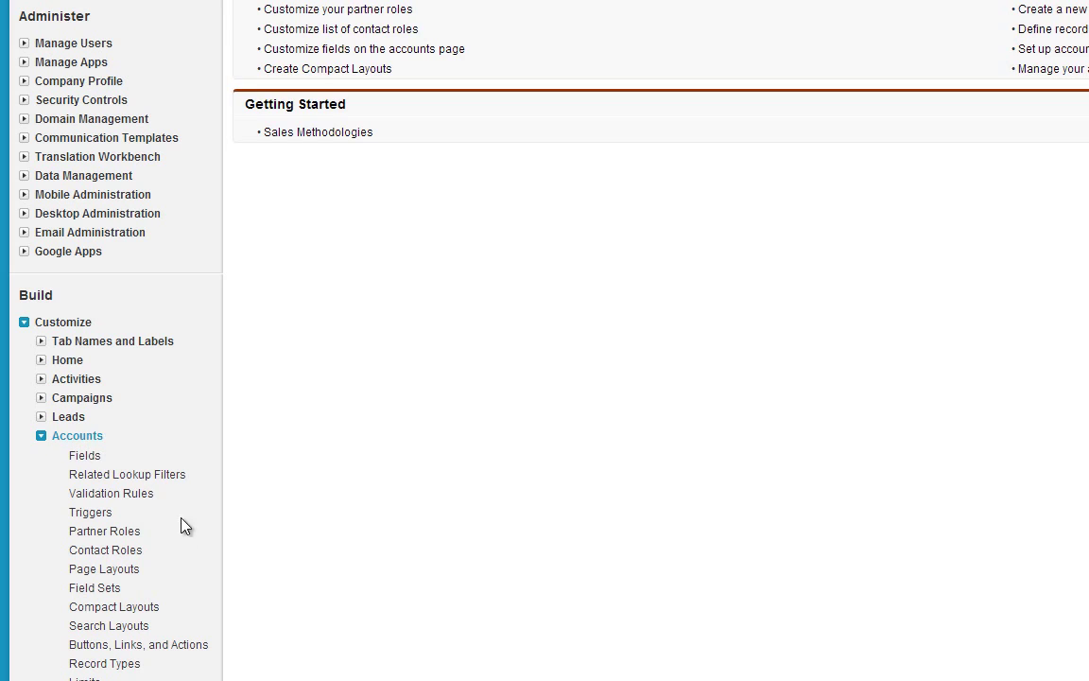
click(147, 646)
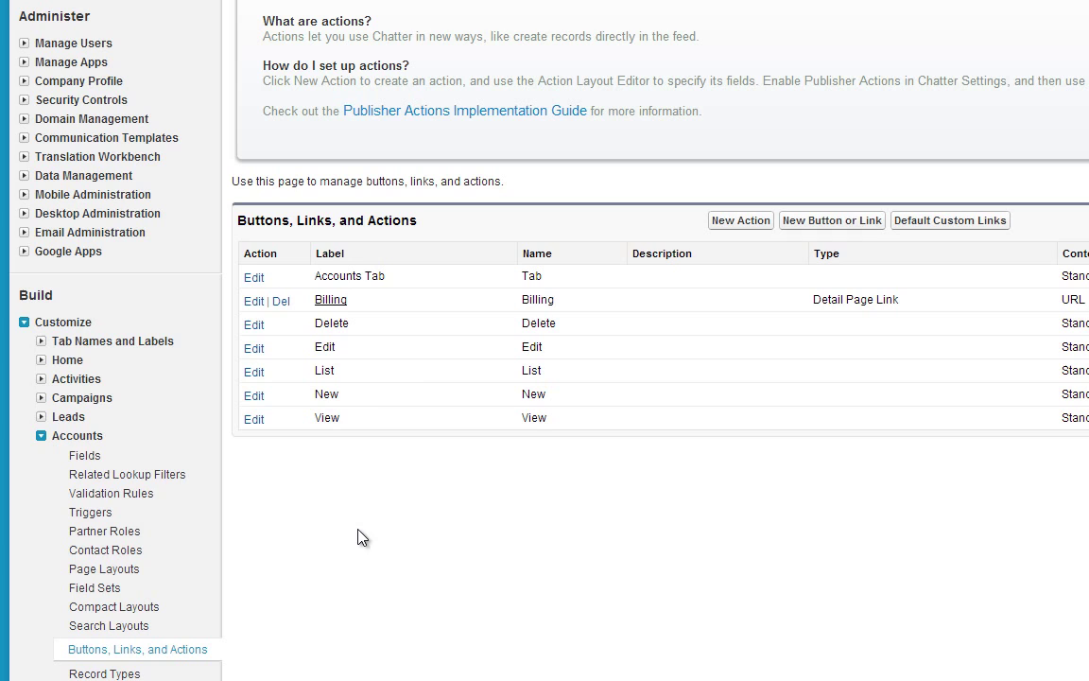
click(254, 419)
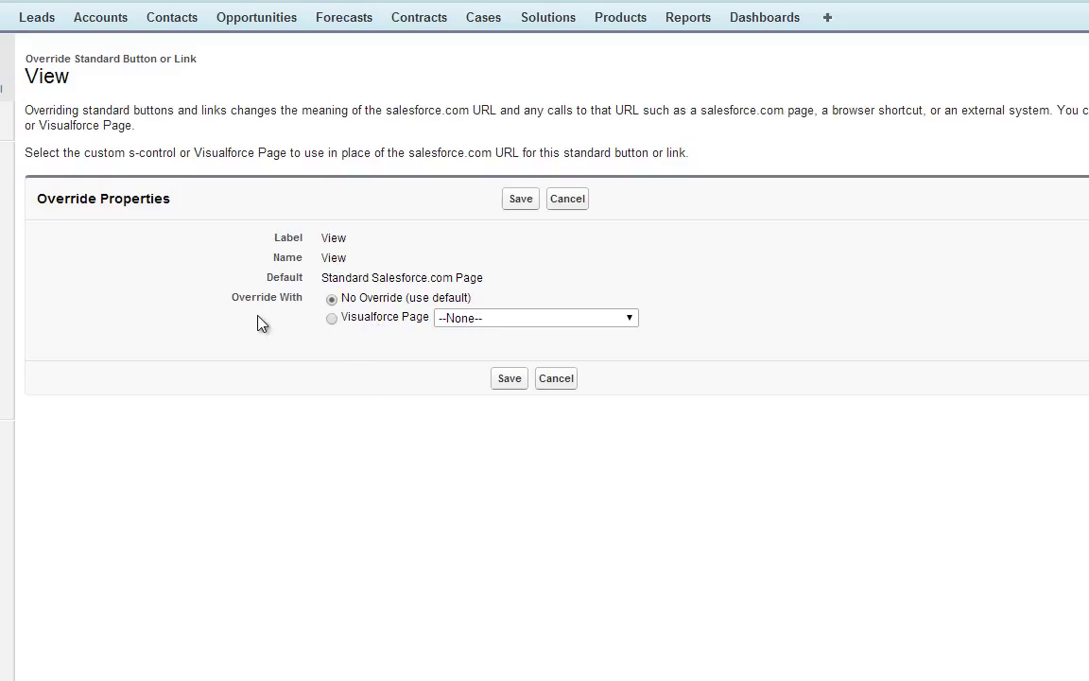
click(332, 319)
click(492, 319)
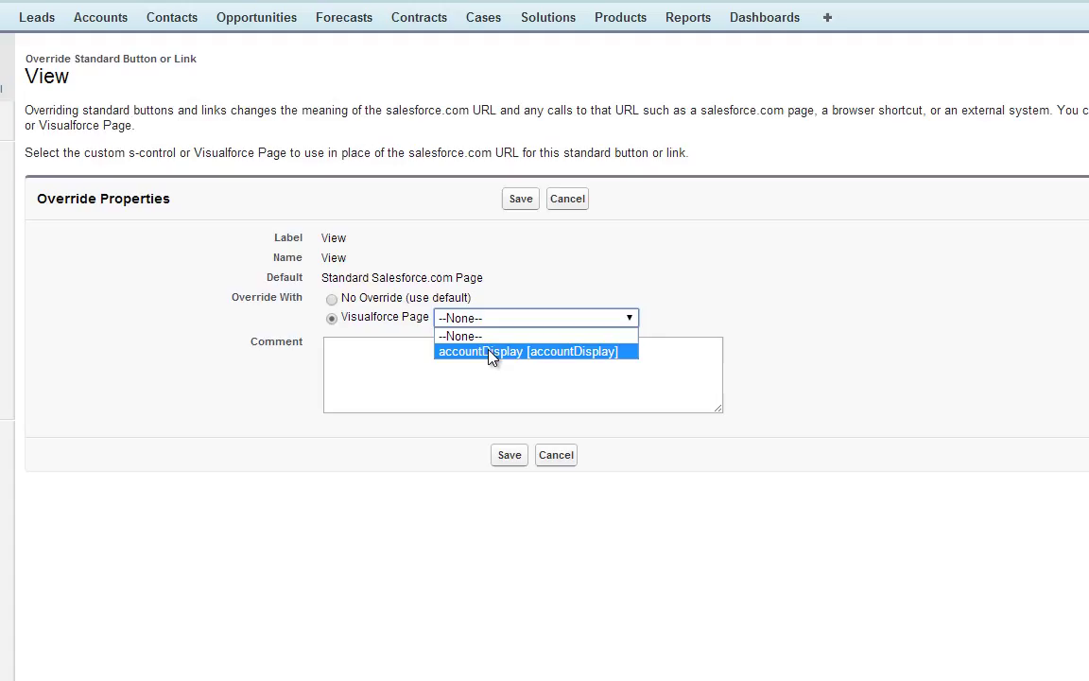
click(493, 353)
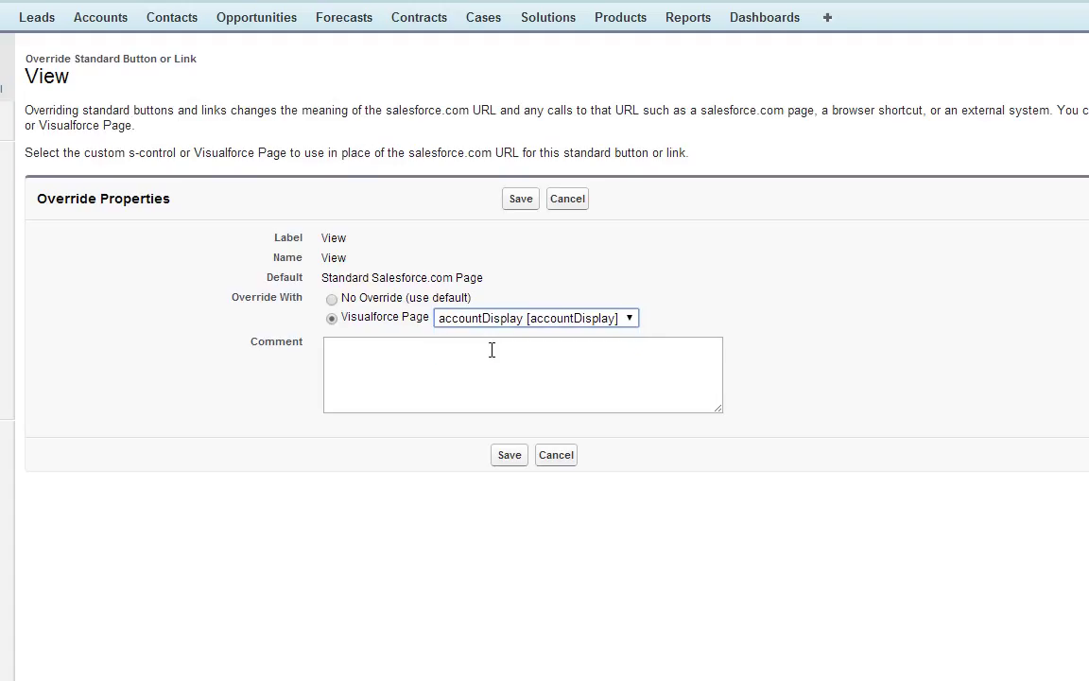
click(511, 457)
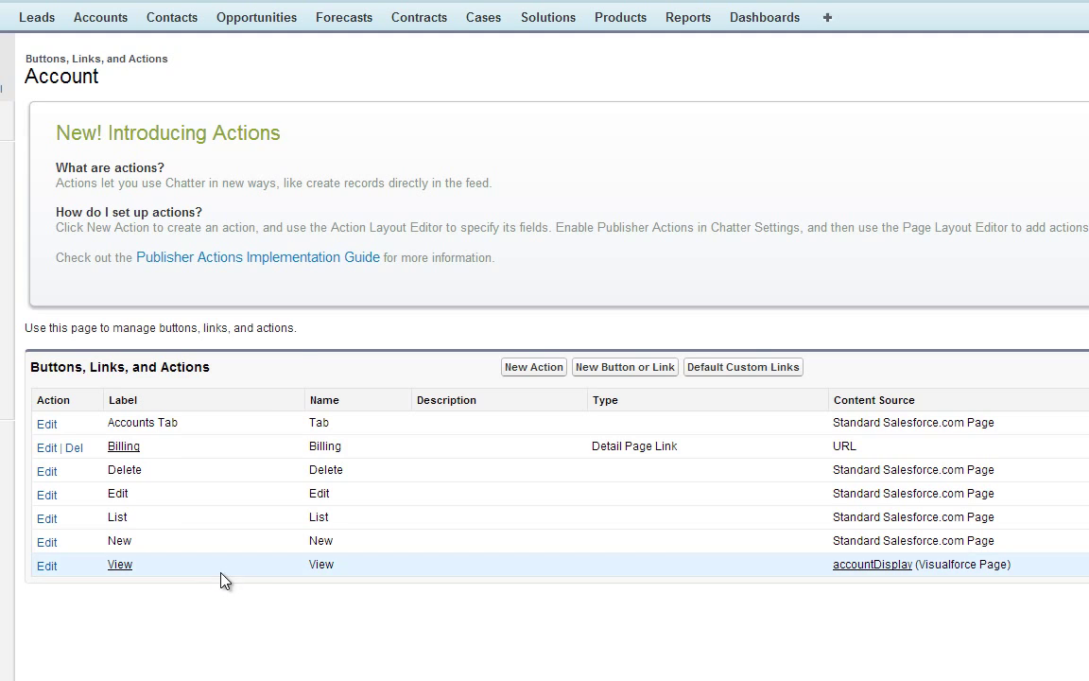
Open the Burlington Textiles Corp of America account to check which page its View action displays.
click(103, 19)
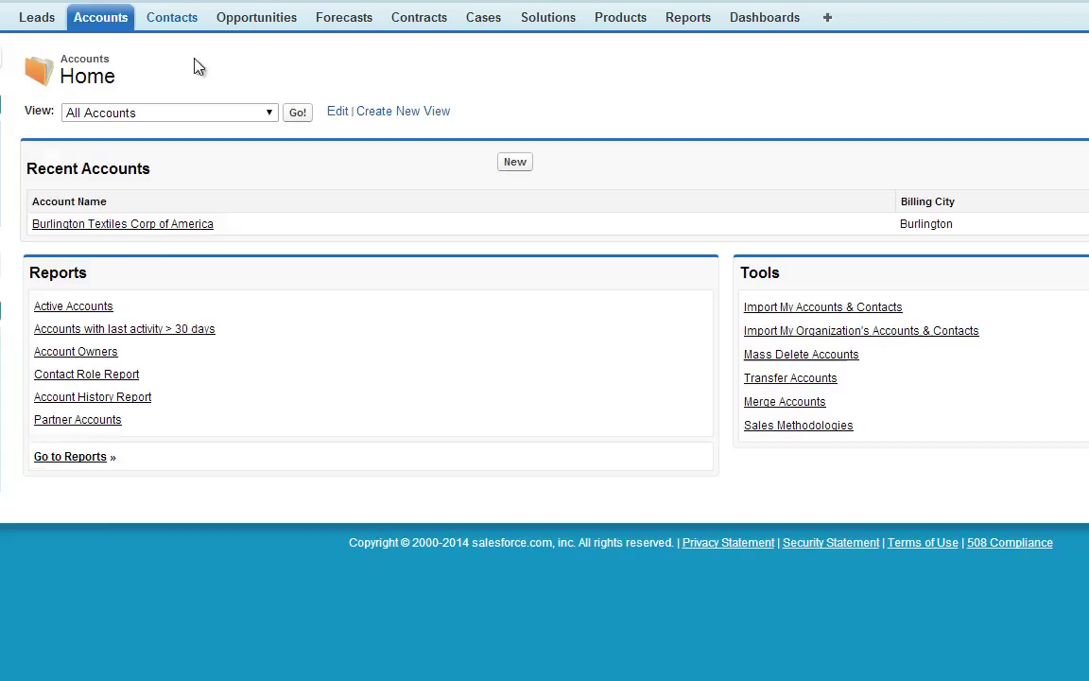
click(215, 225)
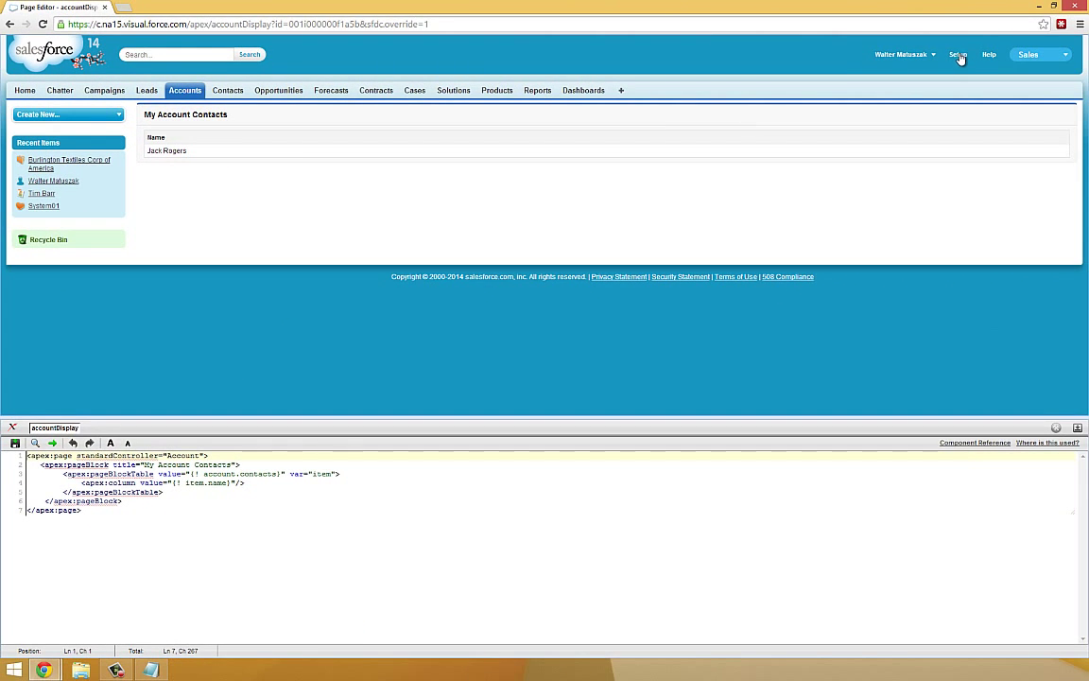
In the setup area, set the Account object's View action back to No Override (use default) and save.
click(957, 54)
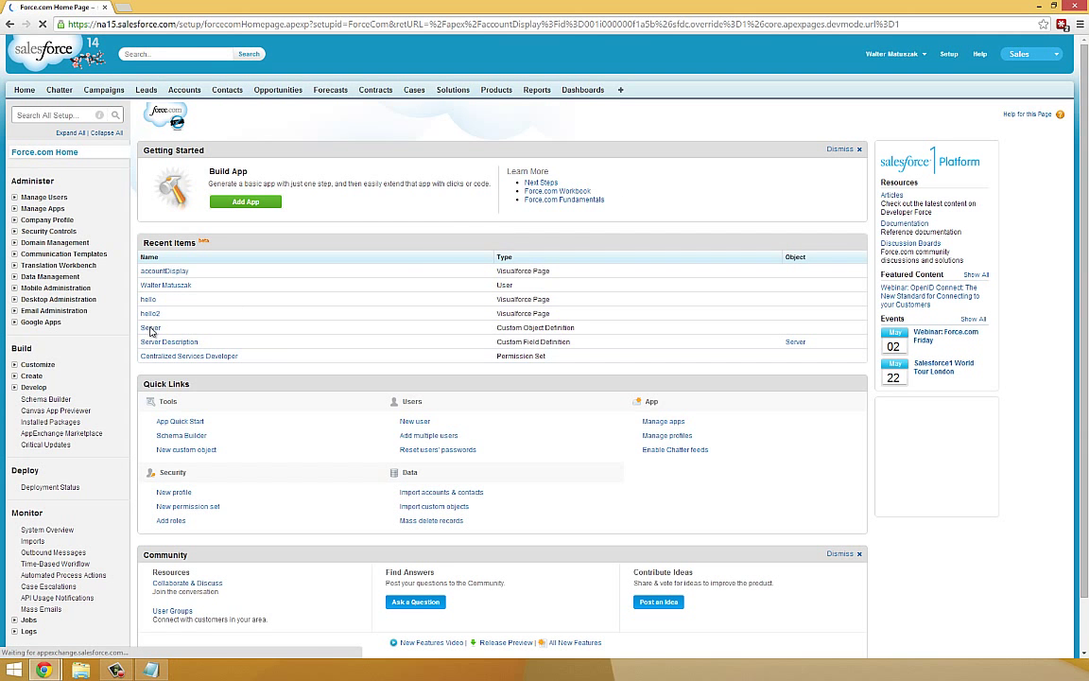
click(38, 364)
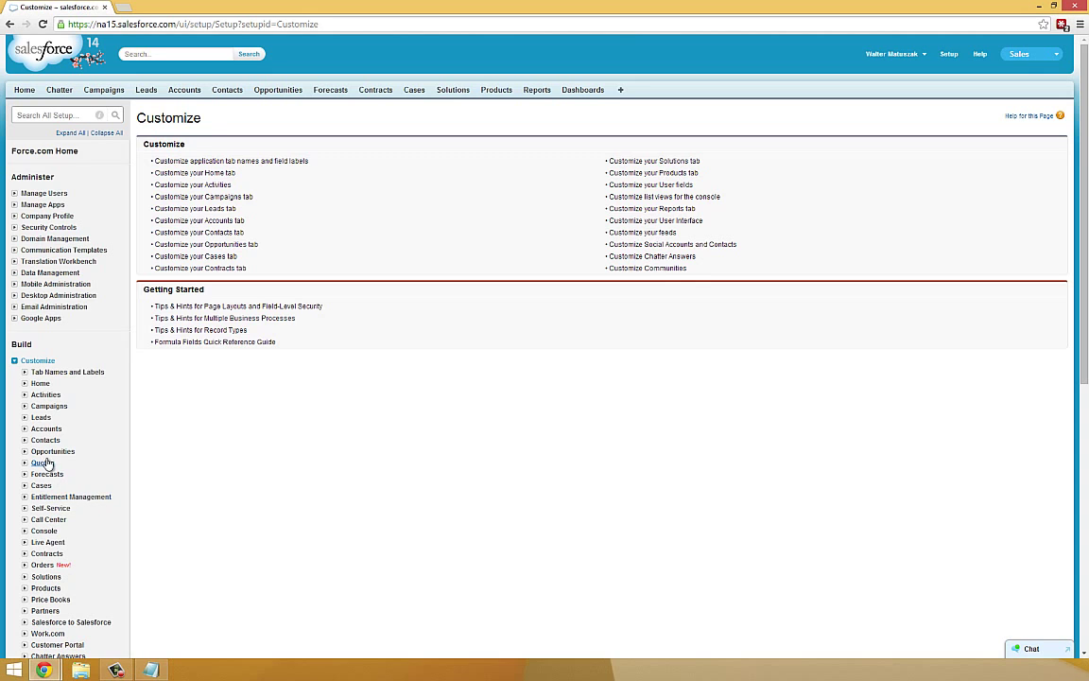
click(46, 429)
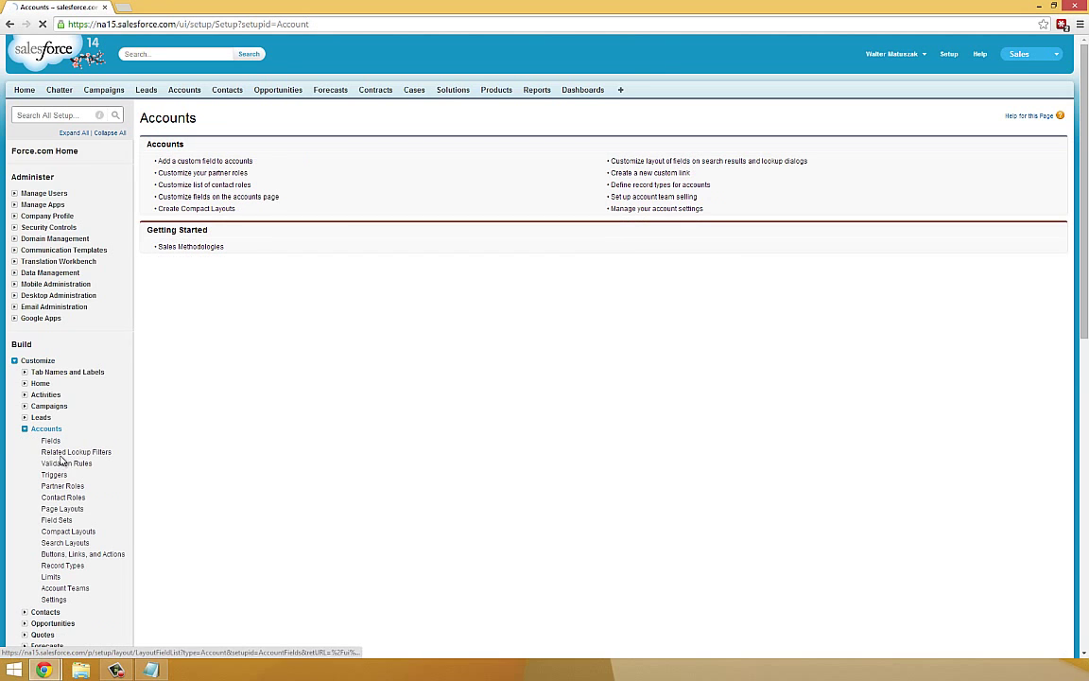
click(82, 554)
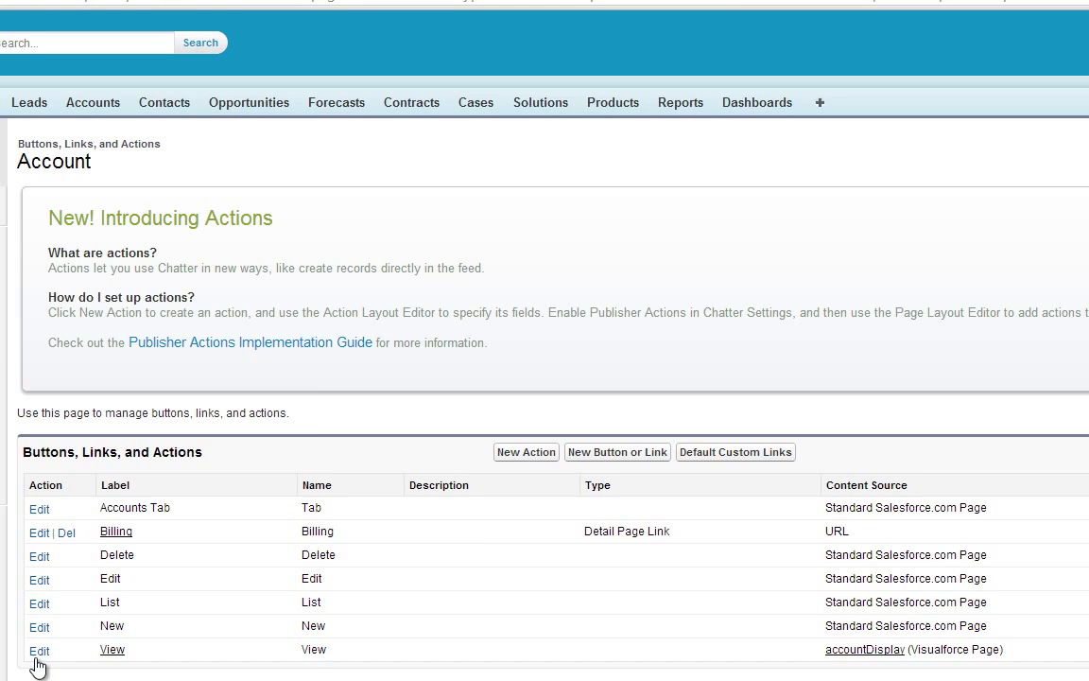
click(81, 565)
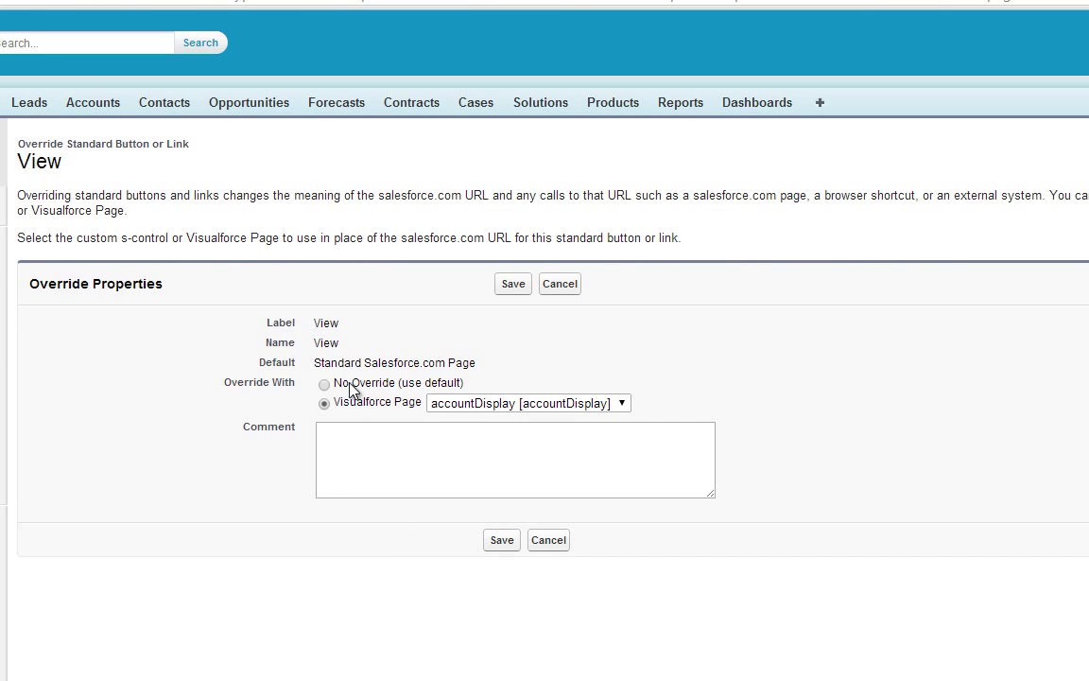
click(324, 384)
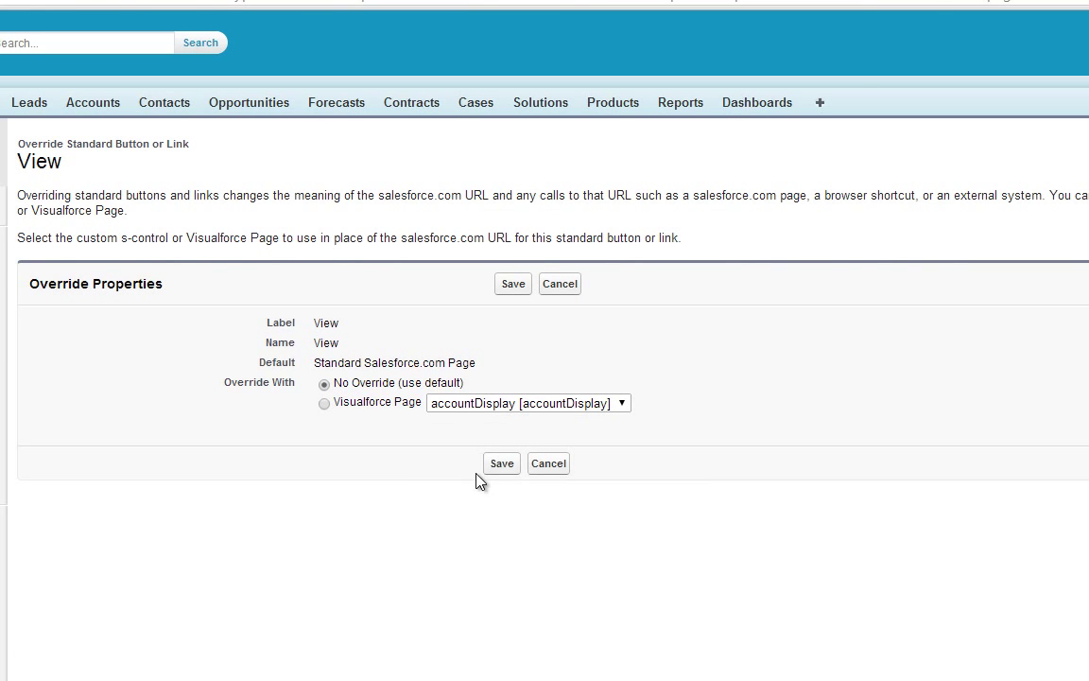
click(497, 465)
Add the accountDisplay Visualforce page to Account Layout, below Annual Revenue in the Account Information section, and save the layout.
click(728, 110)
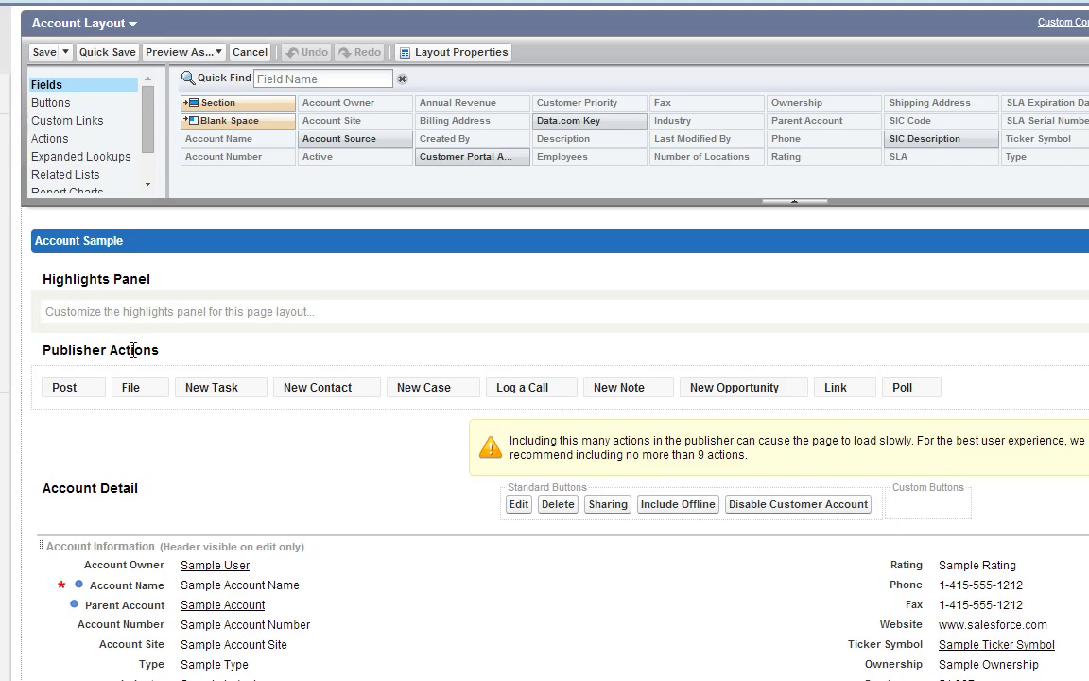
scroll(292, 570, down, 7)
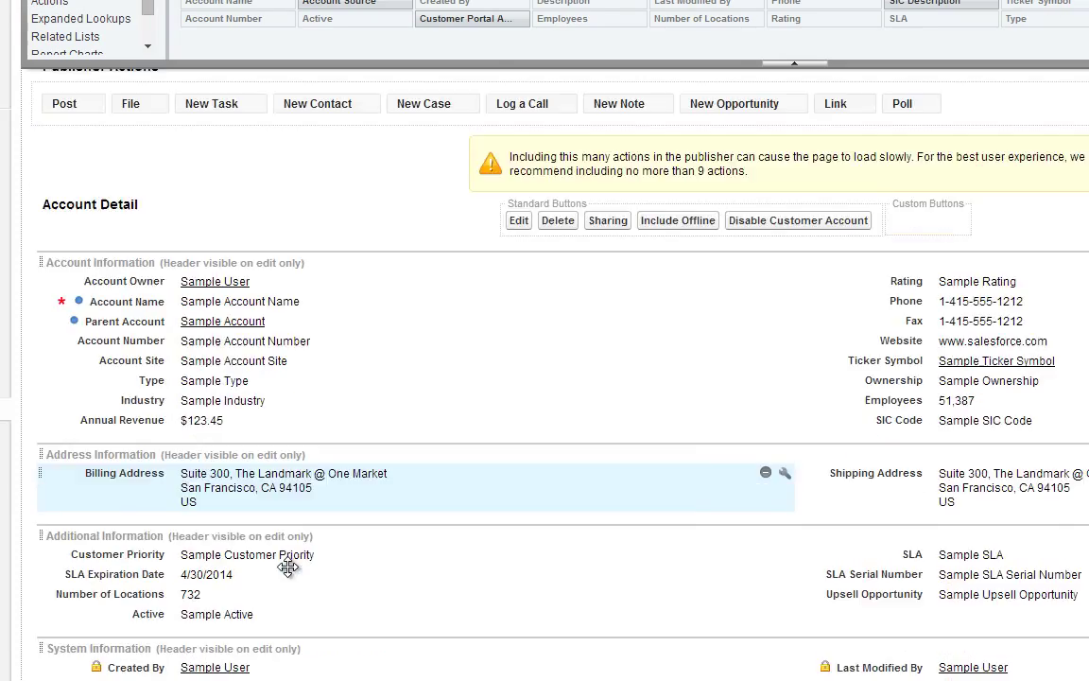
scroll(292, 567, up, 6)
scroll(292, 567, up, 1)
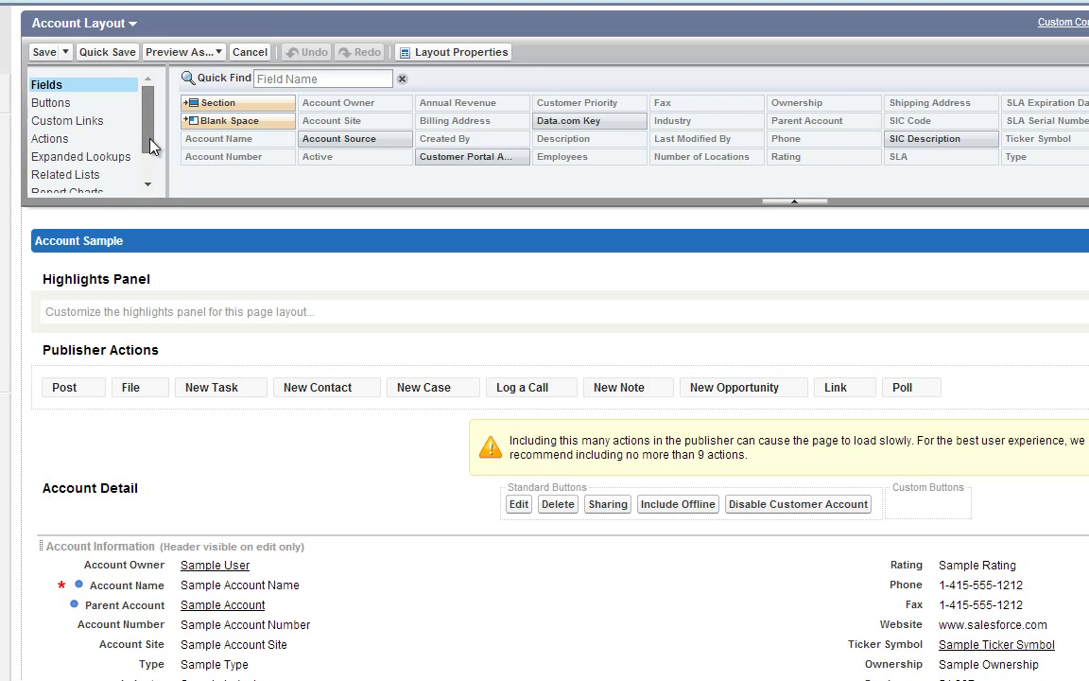
drag(151, 145, 149, 176)
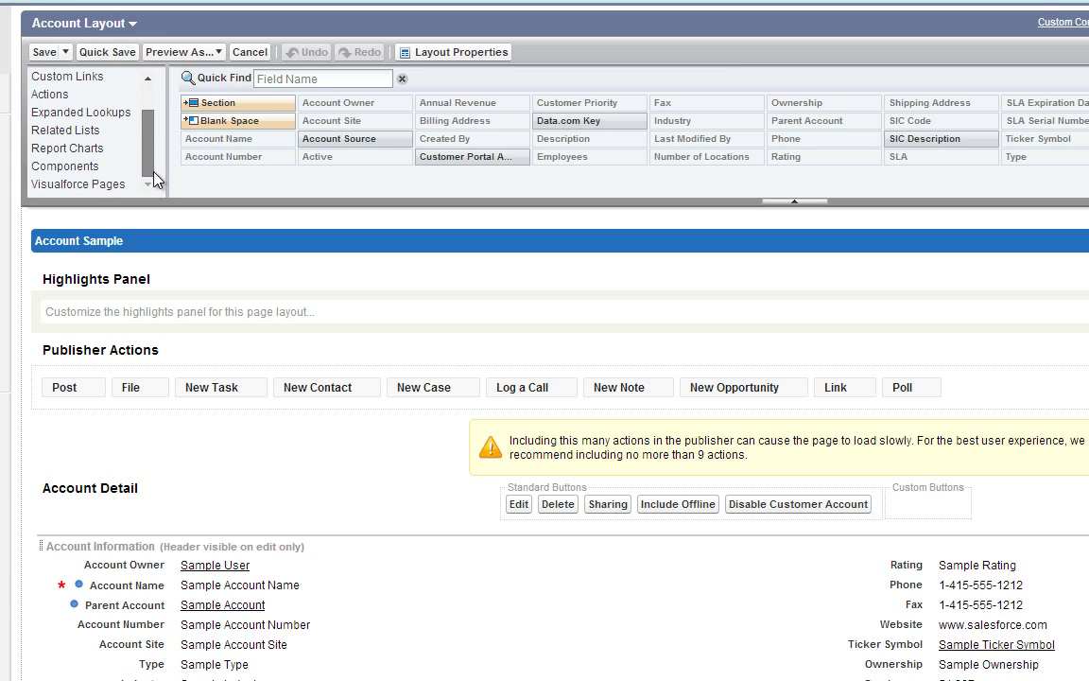
click(89, 189)
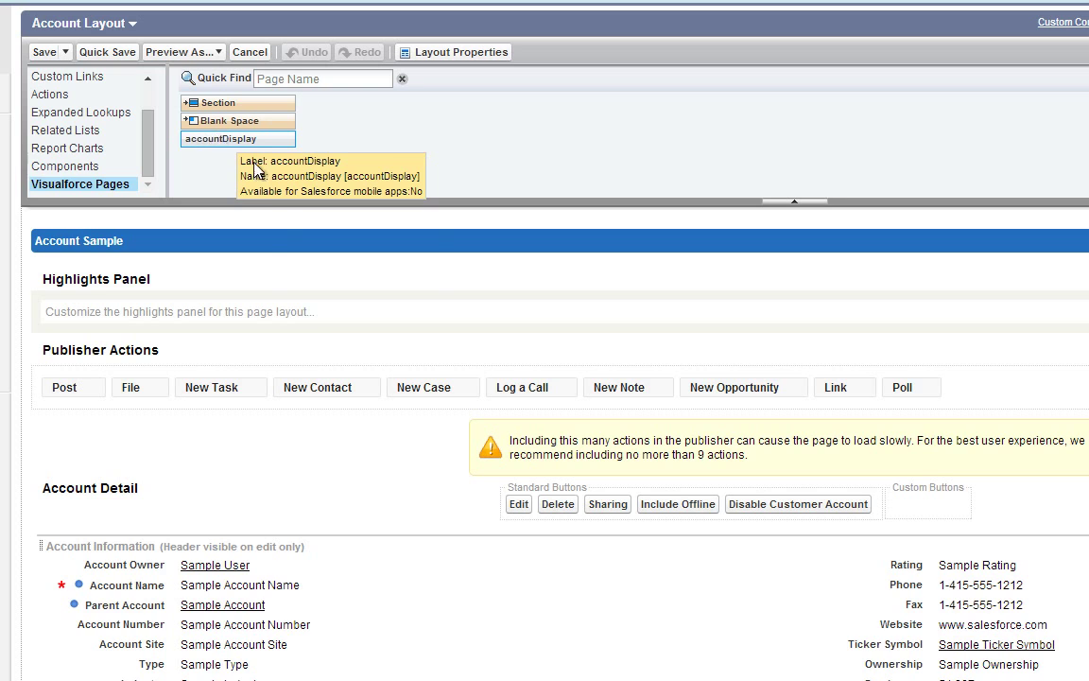
drag(246, 140, 132, 490)
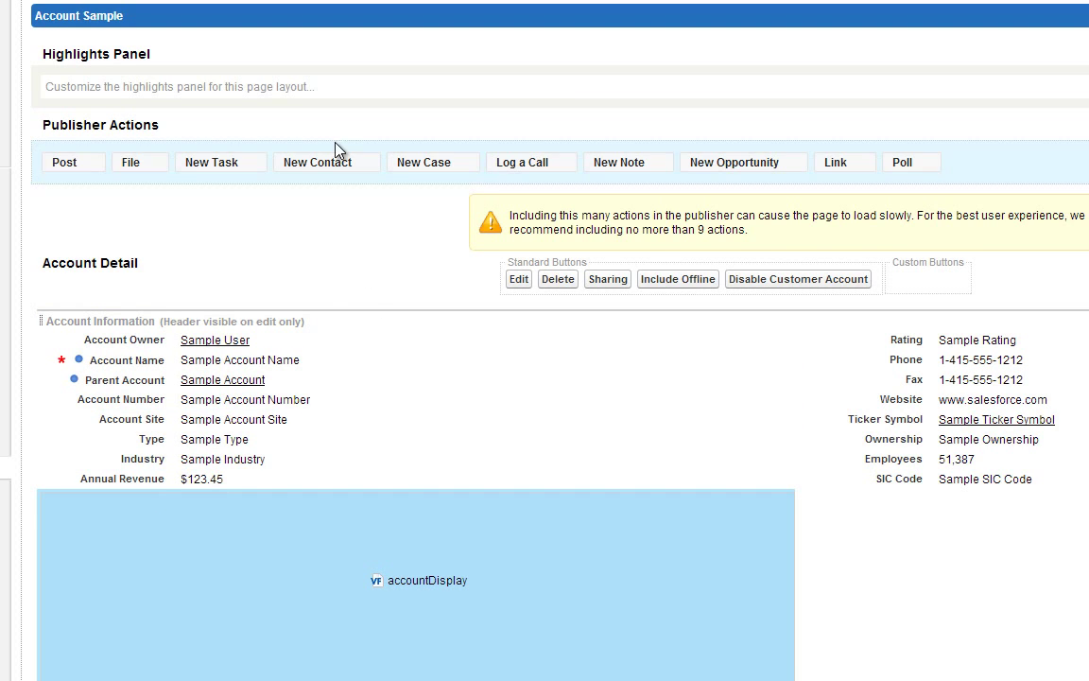
scroll(336, 149, up, 5)
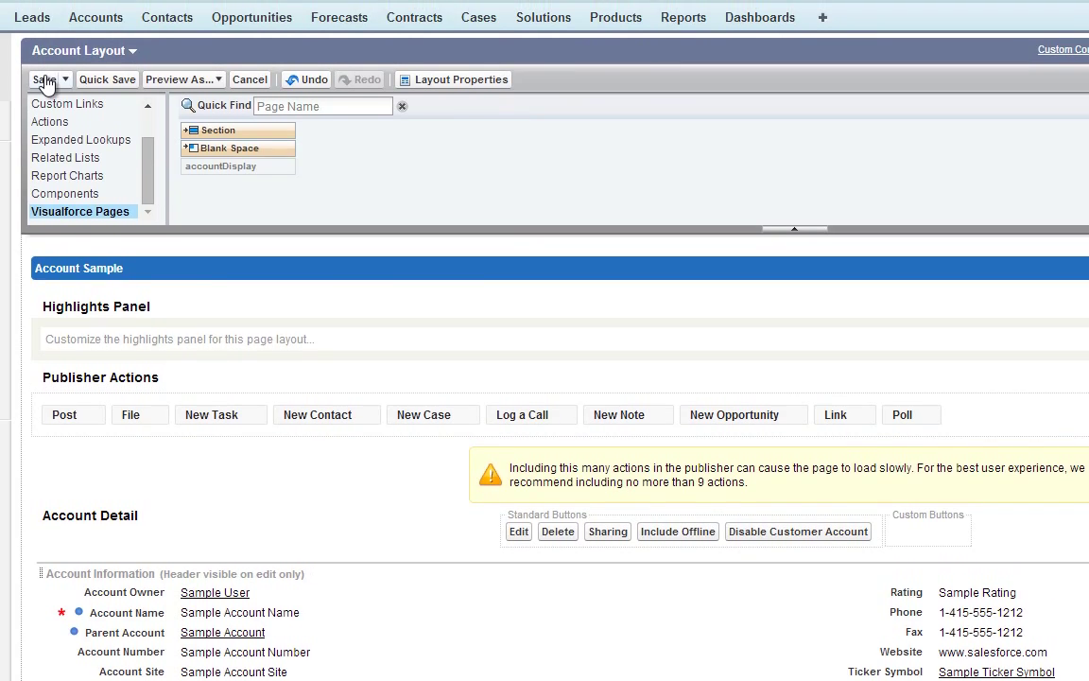
click(45, 79)
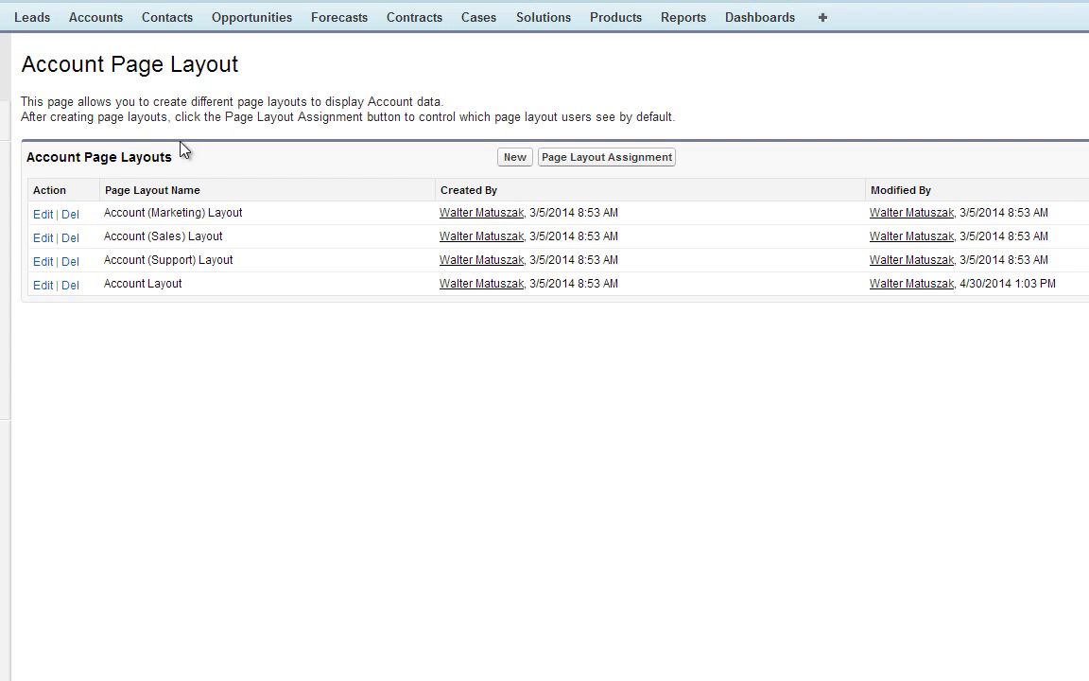
View the Burlington Textiles Corp of America account and, from the All Accounts list, the Express Logistics and Transport account.
click(99, 21)
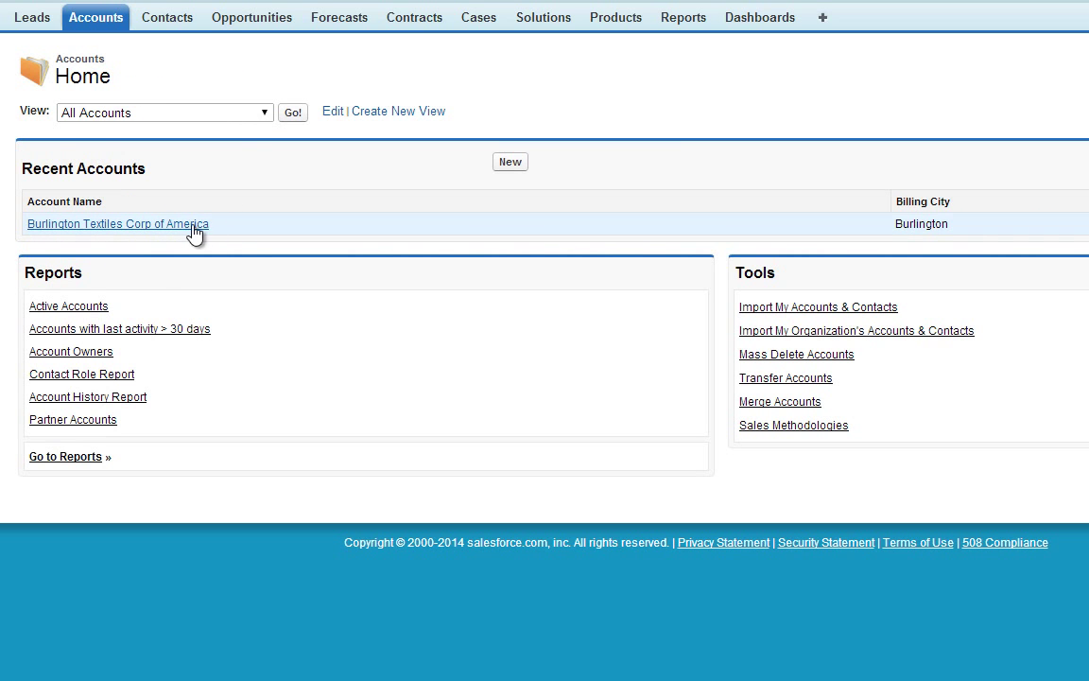
click(189, 225)
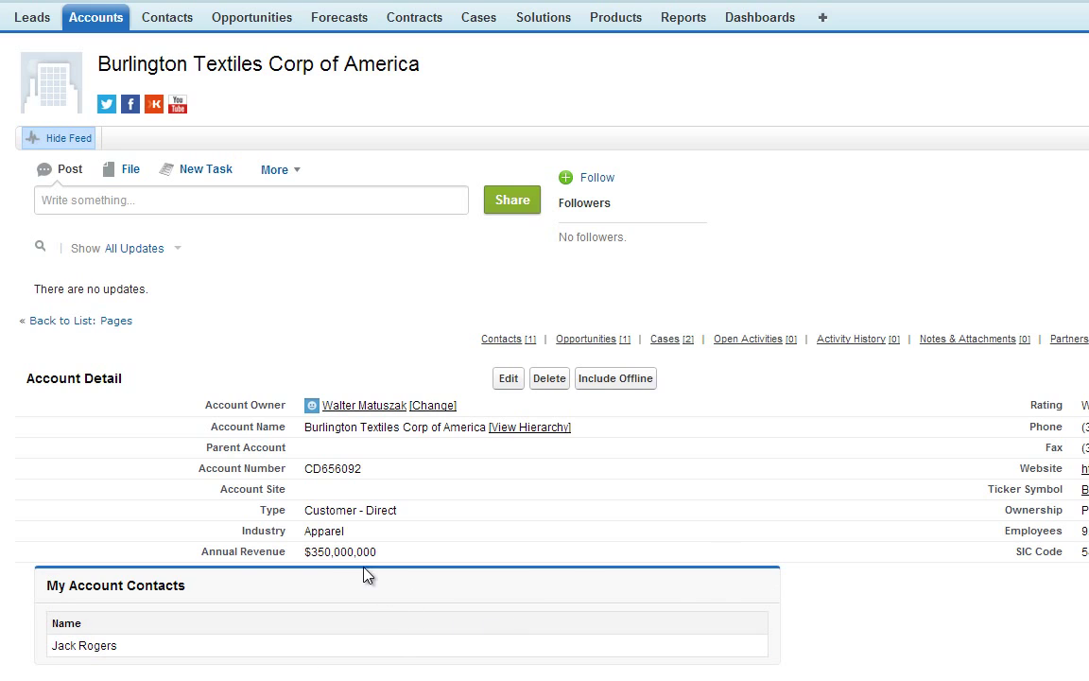
click(111, 19)
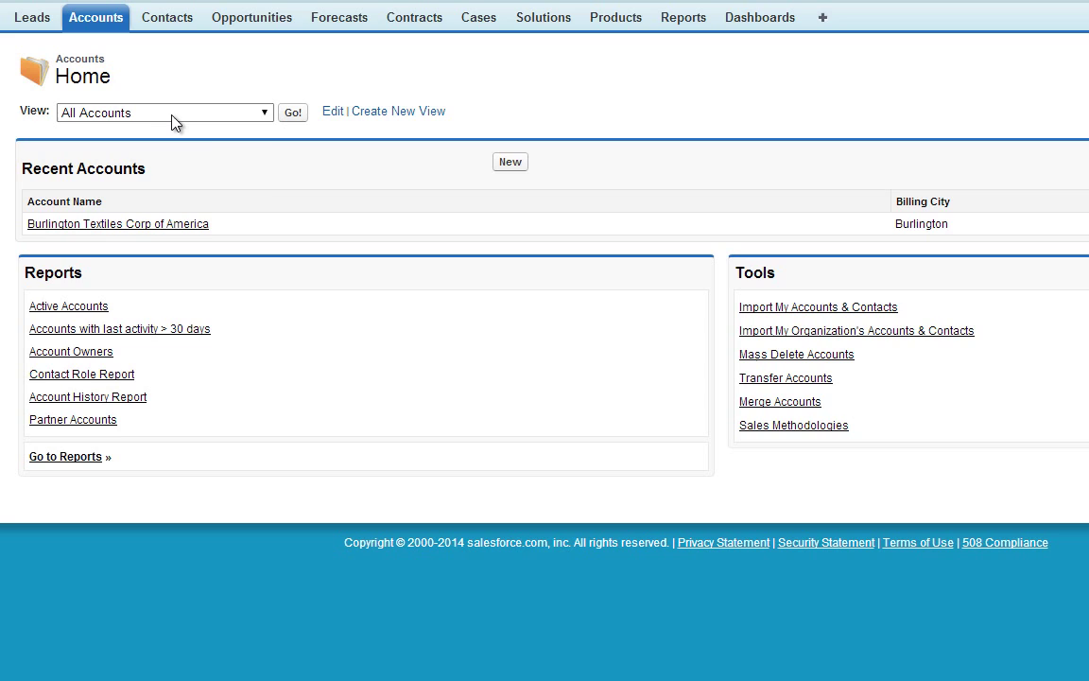
click(263, 112)
click(299, 116)
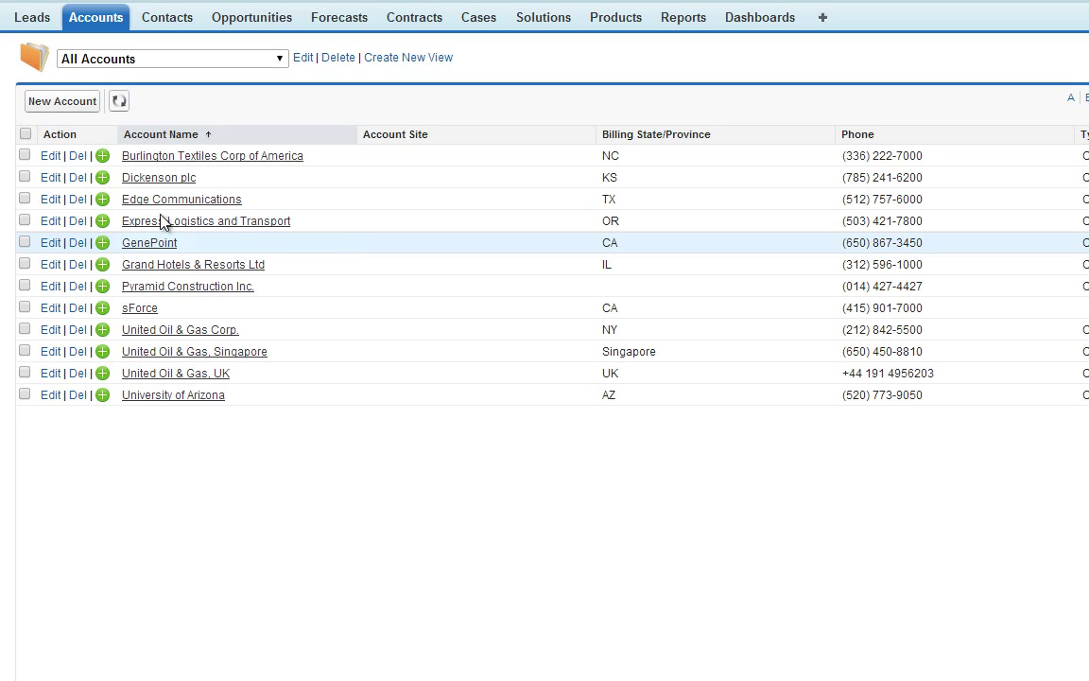
click(187, 221)
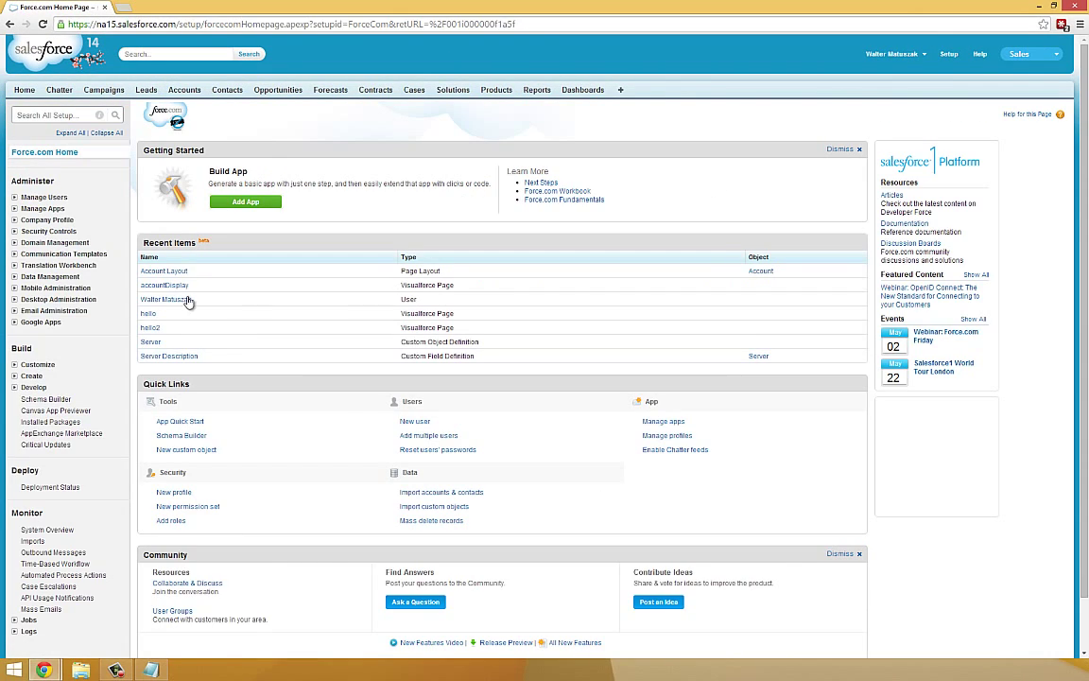
Start a new custom button or link for the Account object in its Buttons, Links, and Actions setup.
click(36, 364)
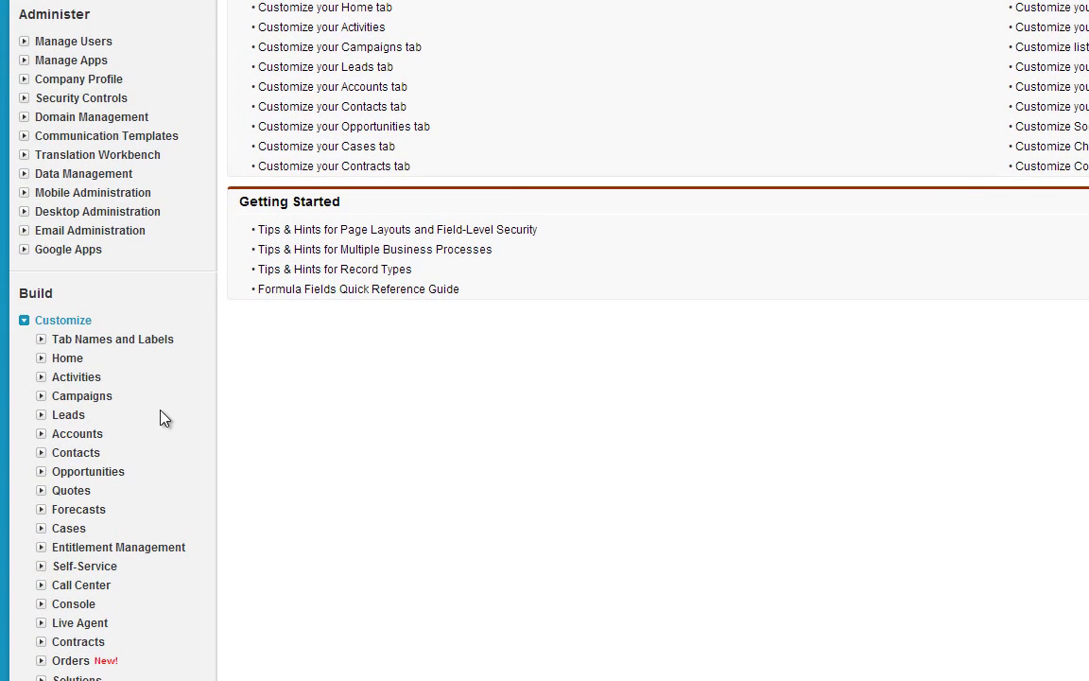
click(79, 435)
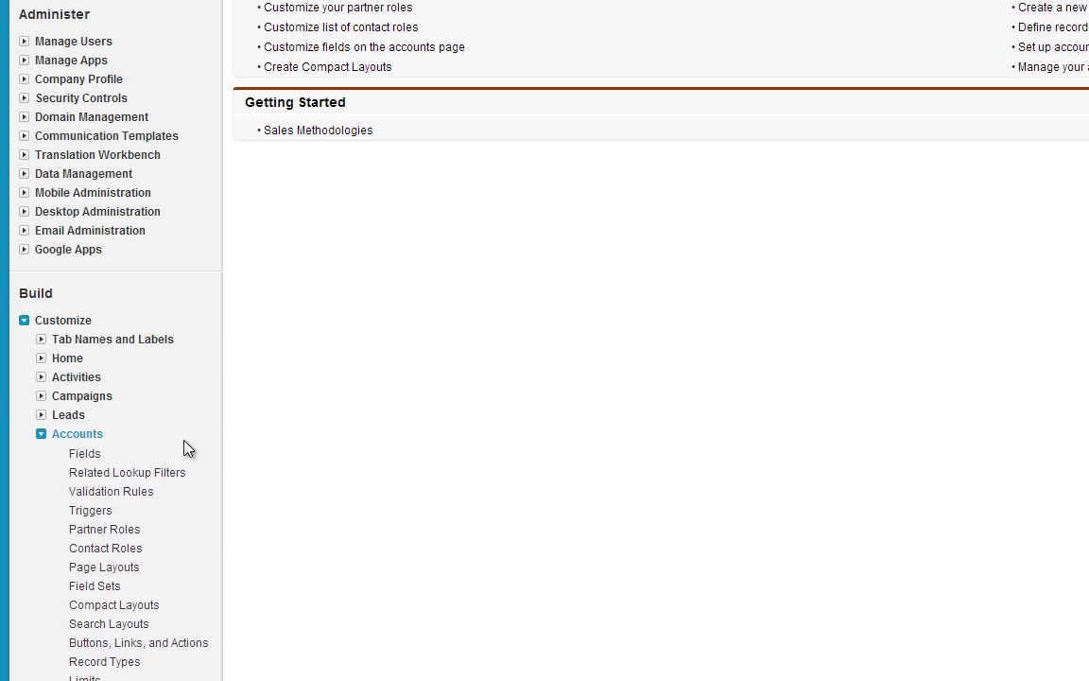
click(168, 645)
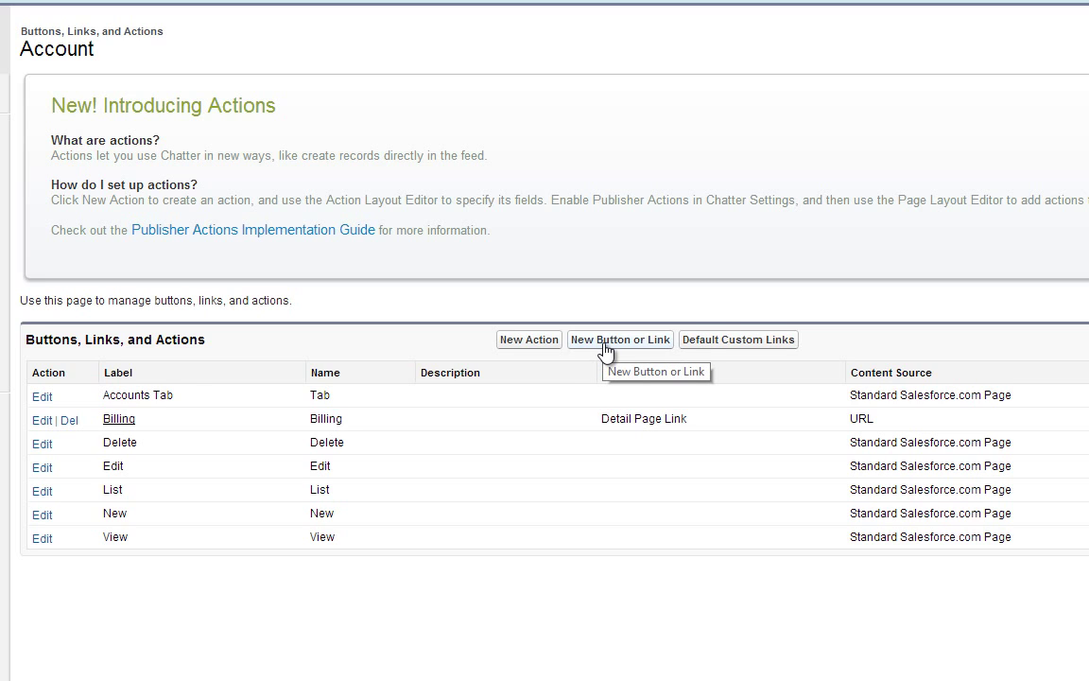
click(604, 342)
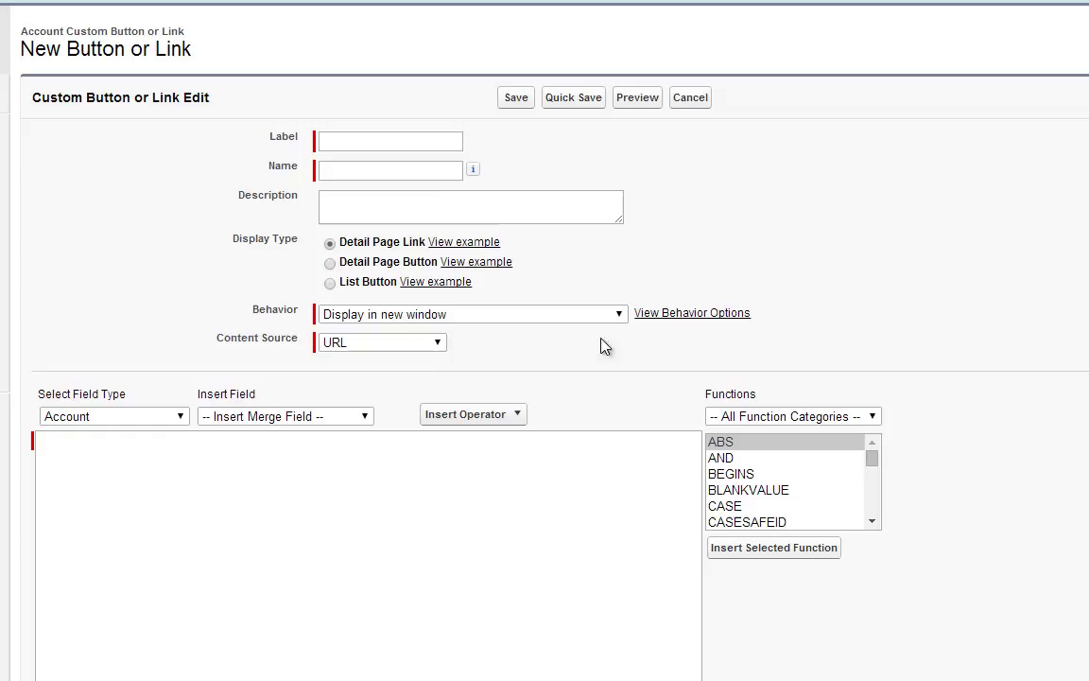
Label the new Account button MyButton and set its name to My_Button.
click(414, 140)
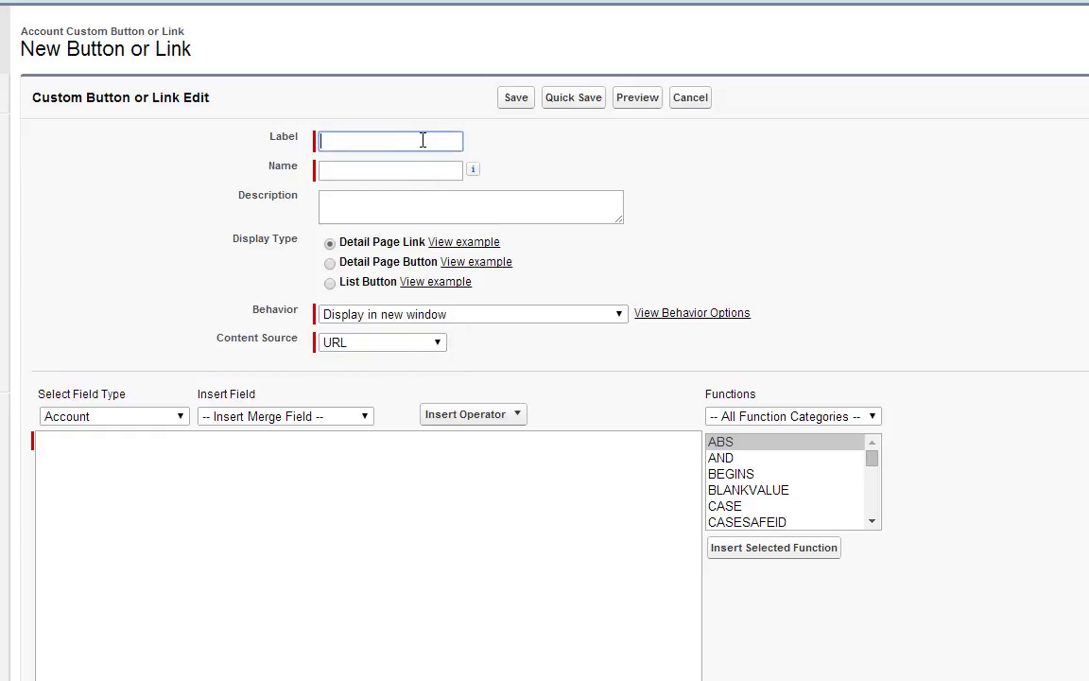
text(MyButton)
key(Tab)
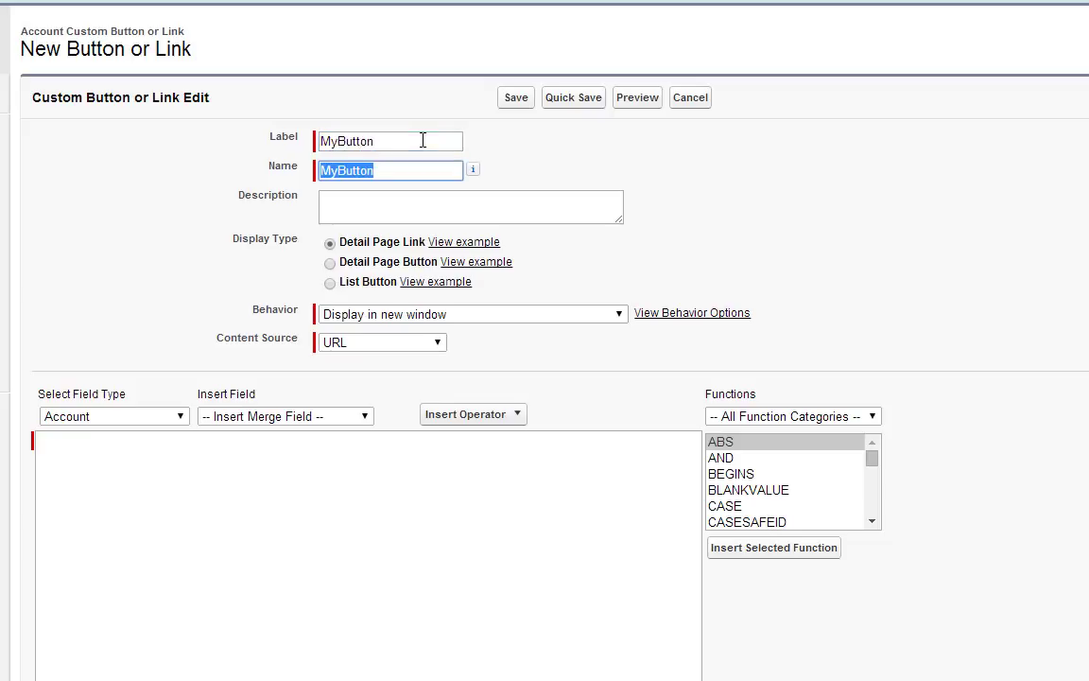
key(Left)
key(Right)
key(Right)
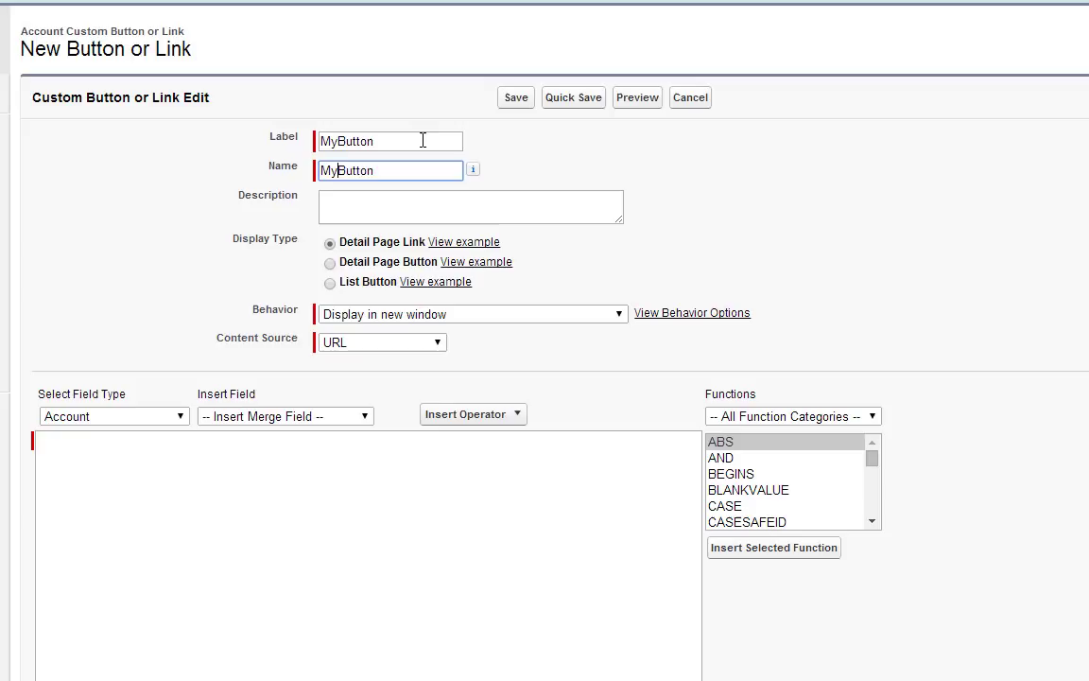
text(_)
click(353, 197)
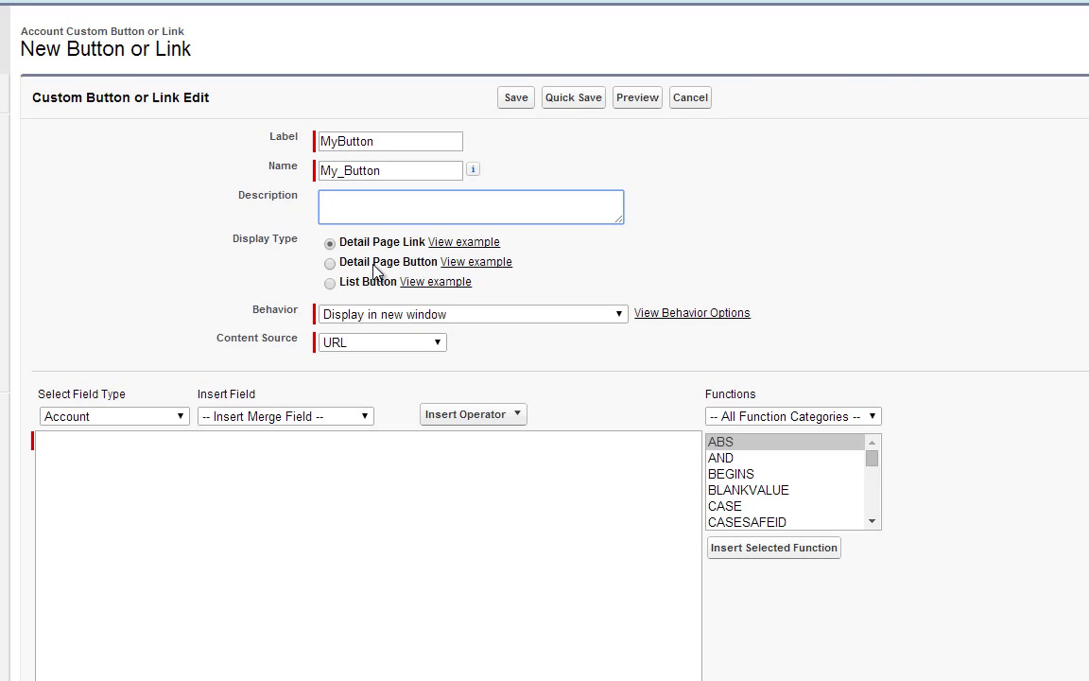
Make it a Detail Page Button with Visualforce Page as content source, using accountDisplay, and save the button.
click(330, 262)
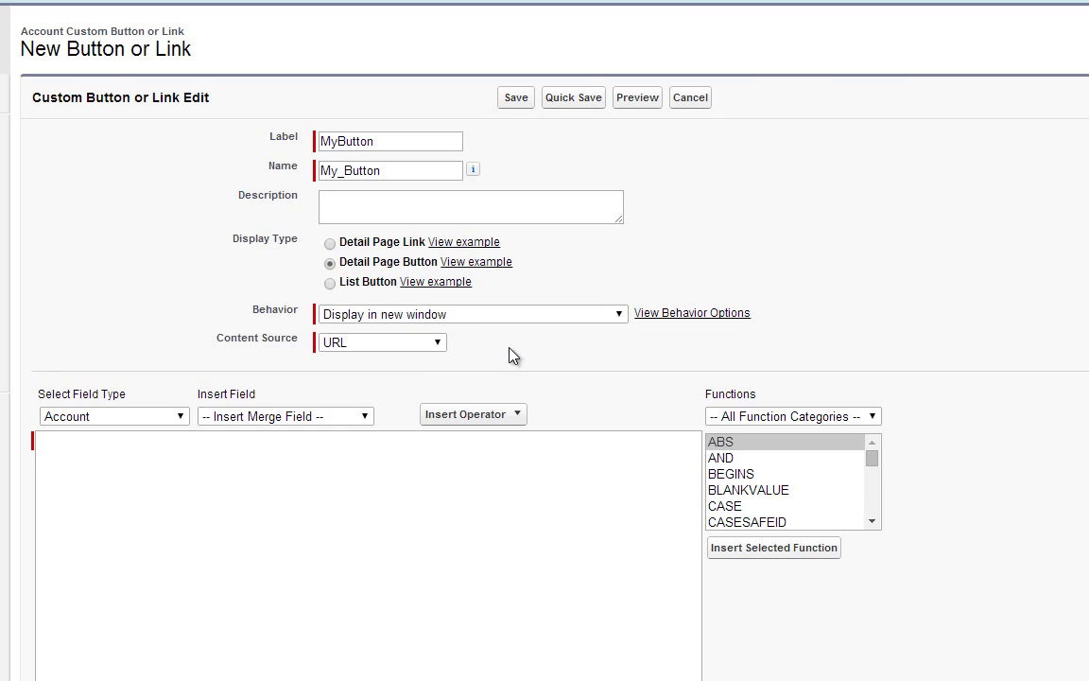
click(437, 344)
click(424, 391)
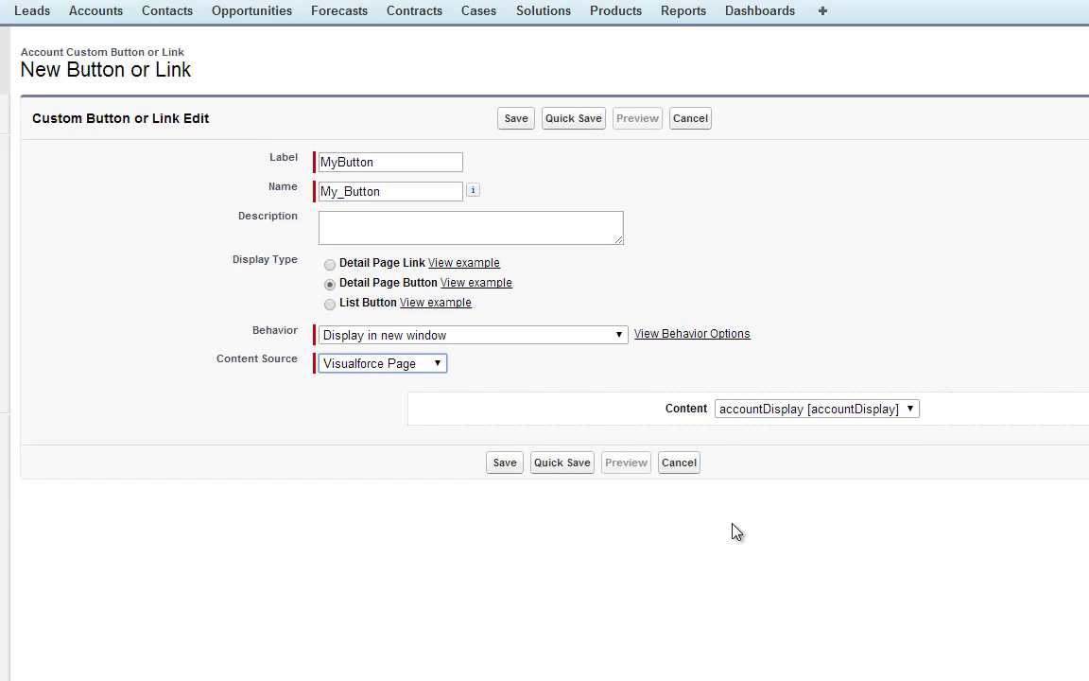
click(505, 565)
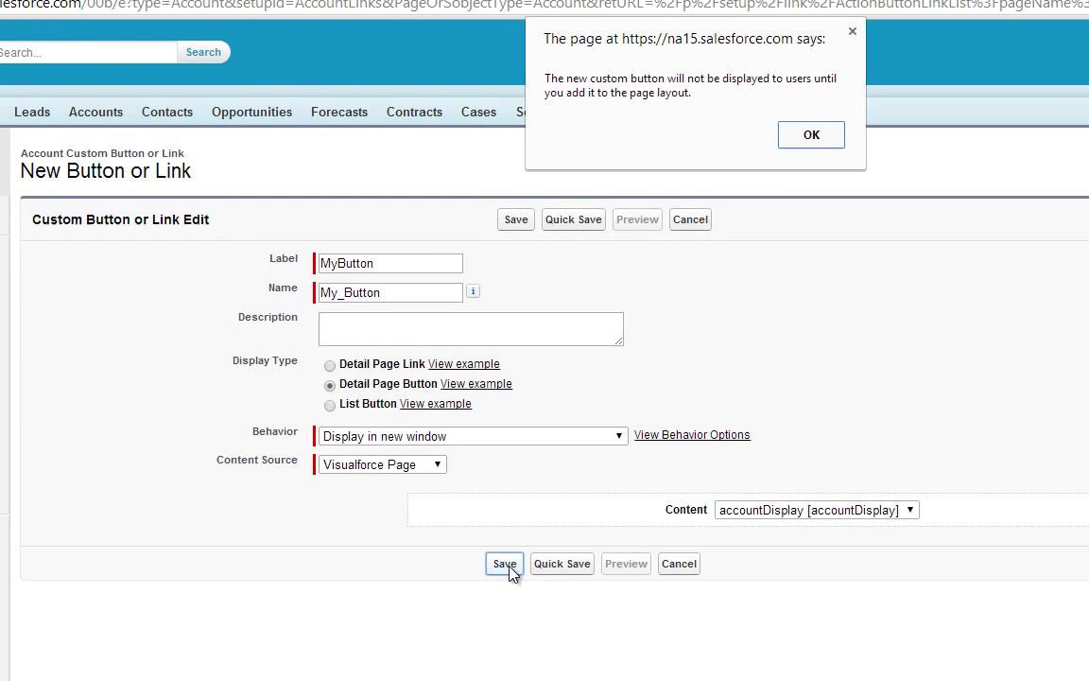
click(813, 138)
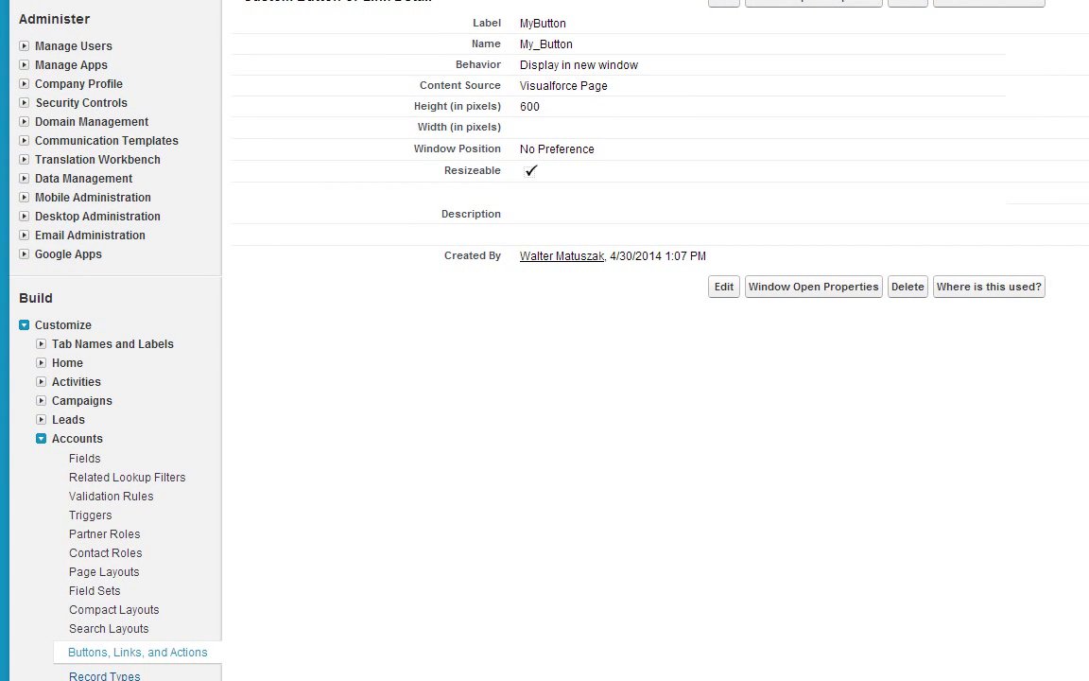
Edit the Account Layout page layout and remove the accountDisplay Visualforce page from the Account Information section.
click(115, 572)
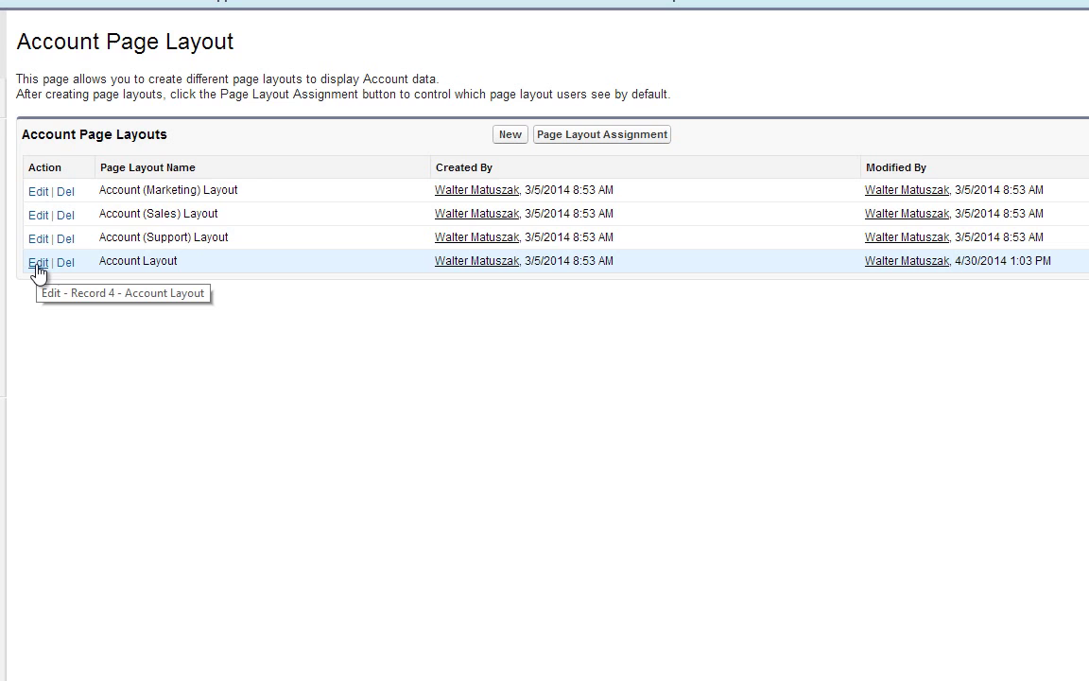
click(37, 265)
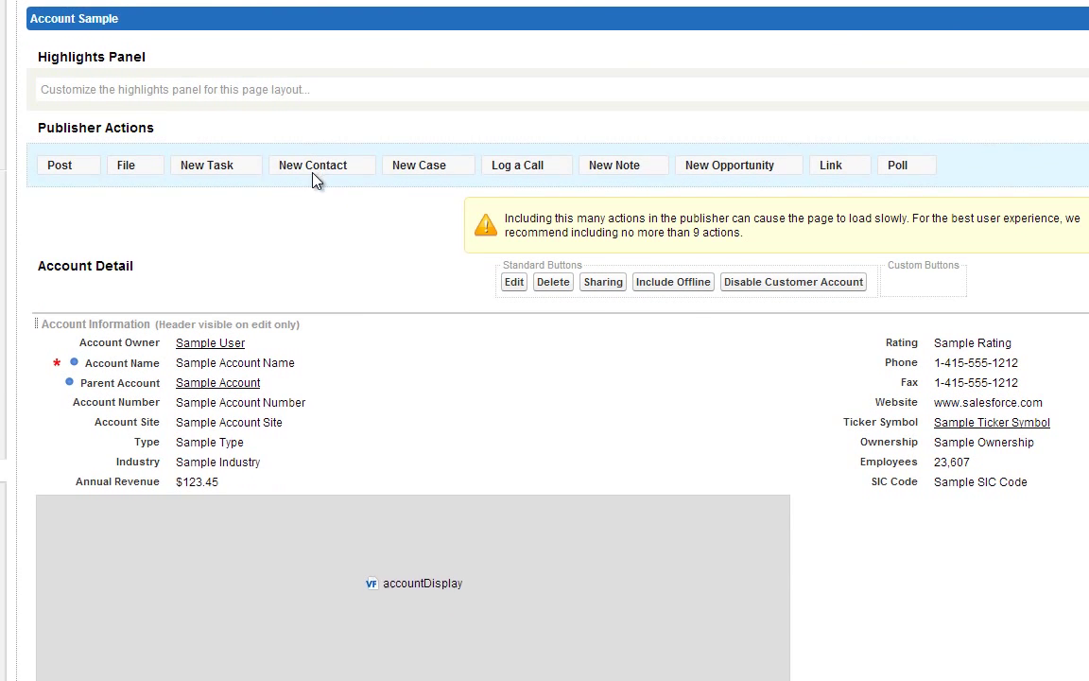
mouse_move(756, 498)
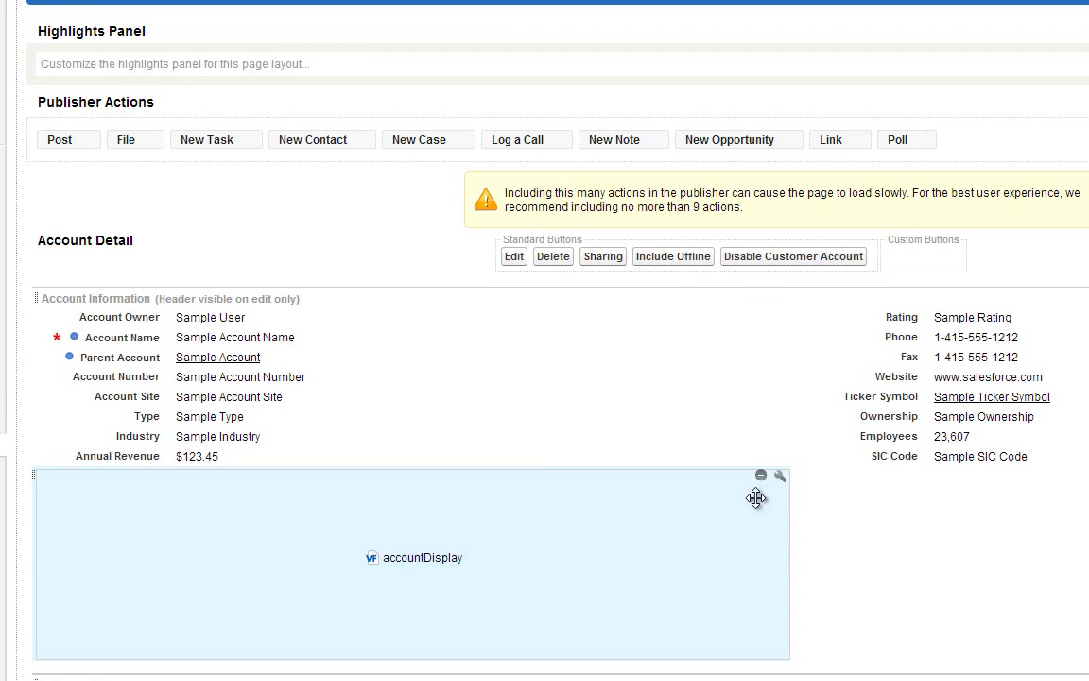
click(761, 476)
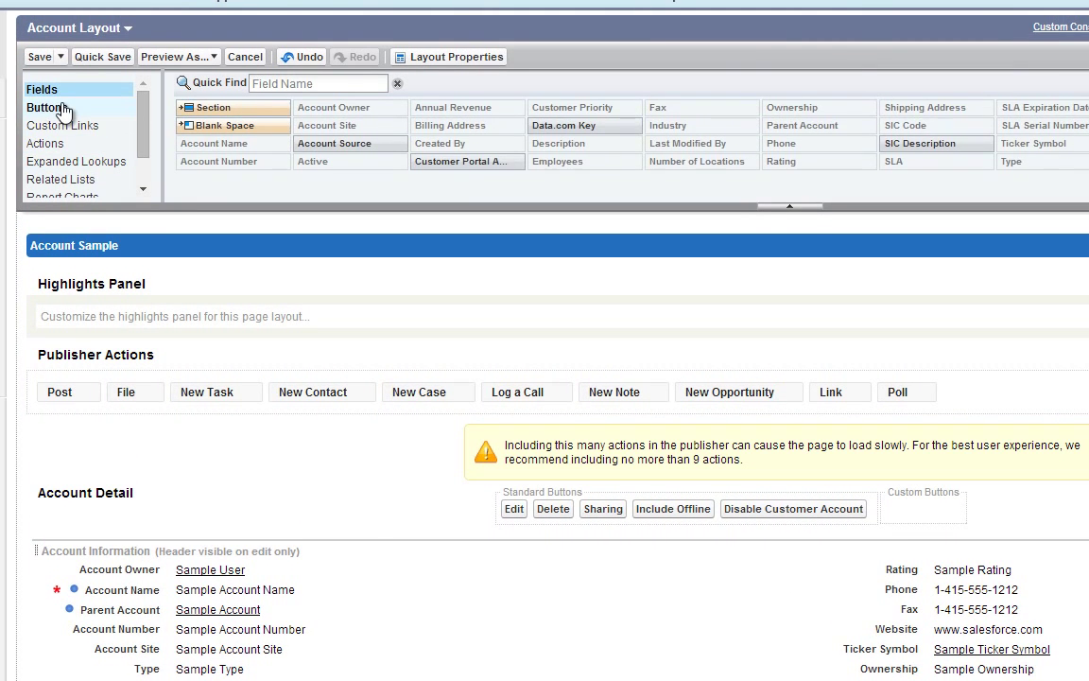
Add MyButton to the Custom Buttons area of the Account Detail section and save the layout.
click(49, 107)
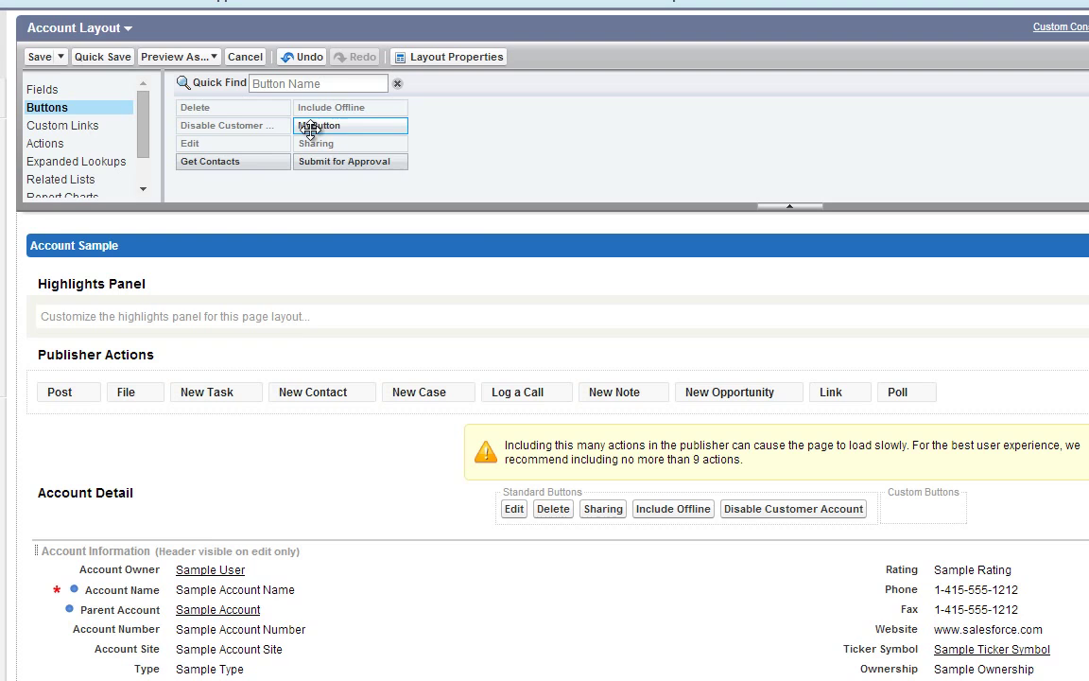
drag(336, 127, 931, 509)
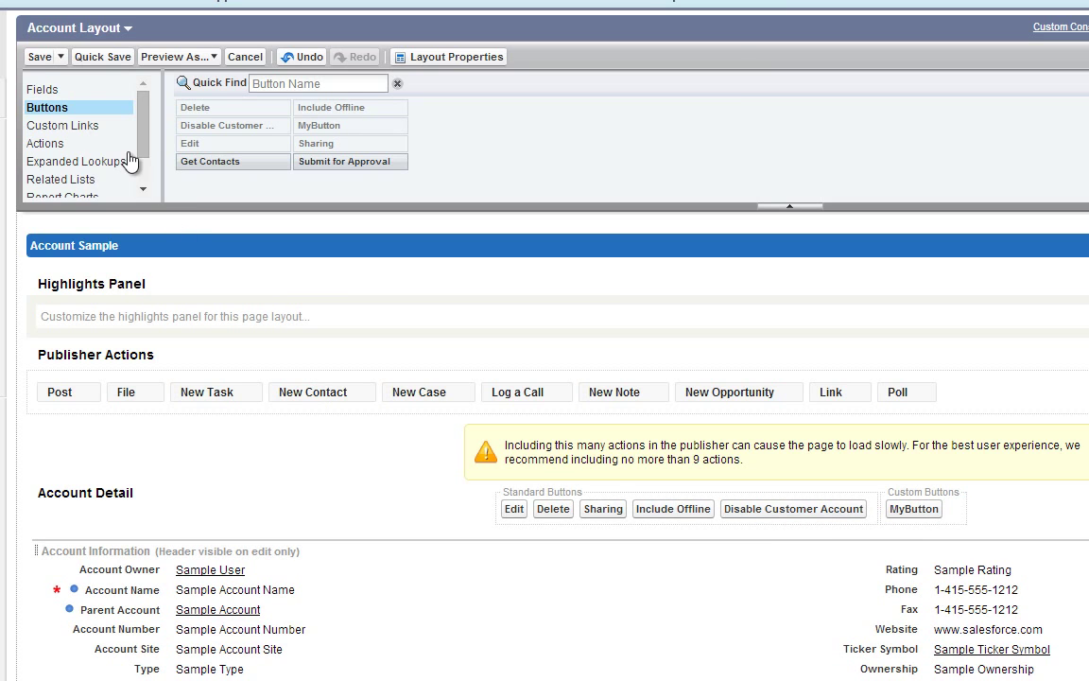
click(47, 58)
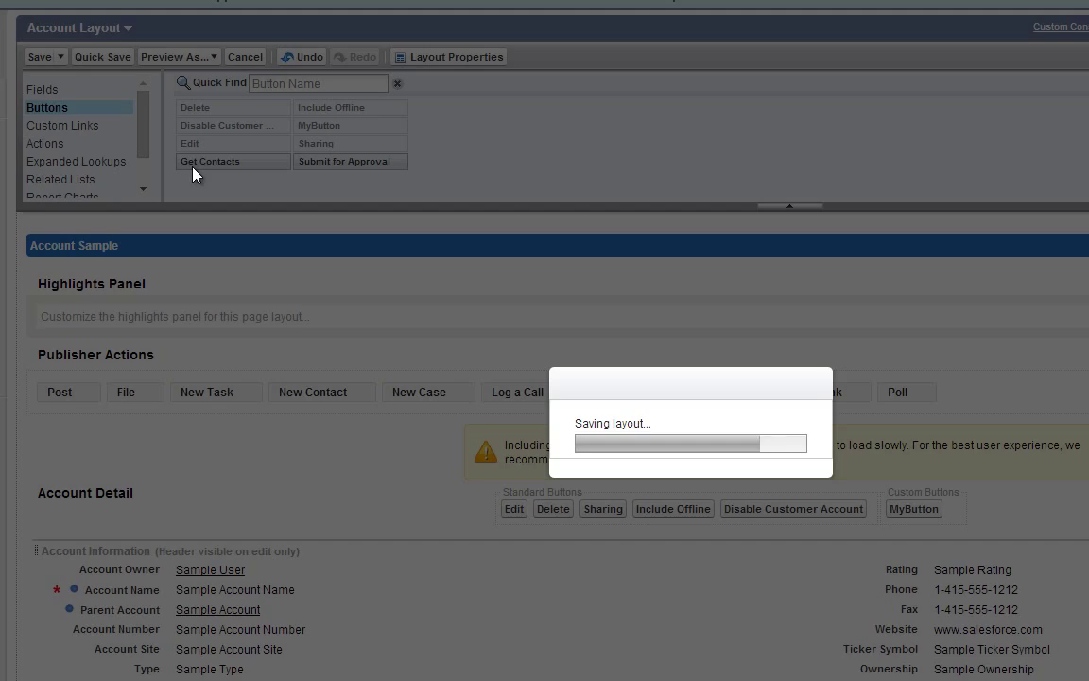
View the Express Logistics and Transport account and run its MyButton custom button.
scroll(86, 19, up, 1)
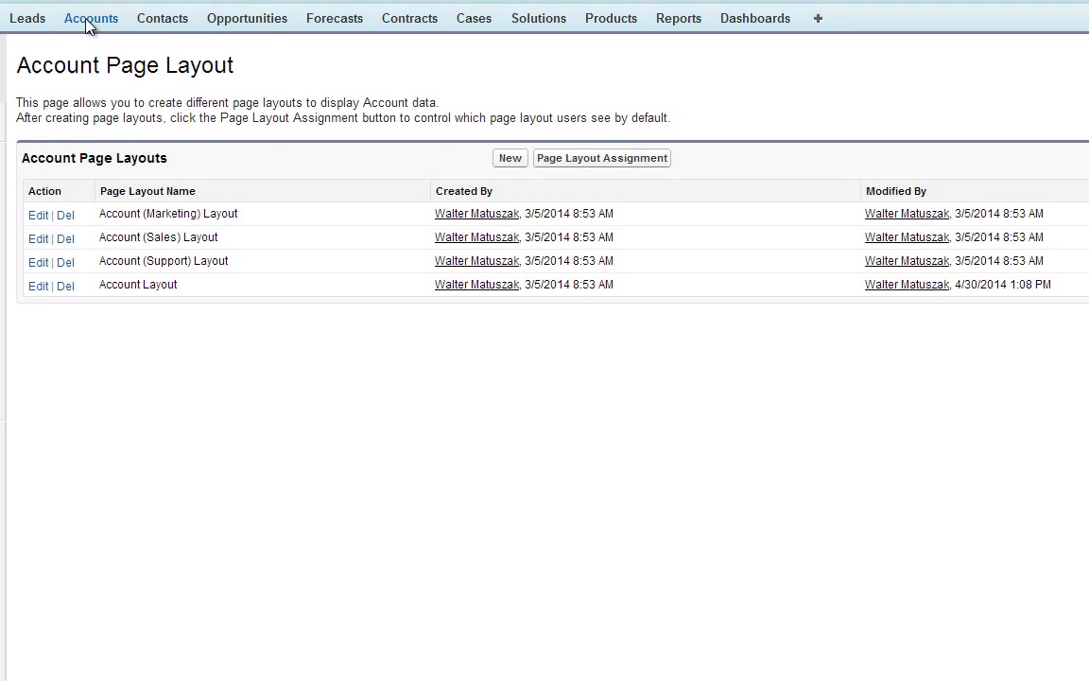
click(92, 28)
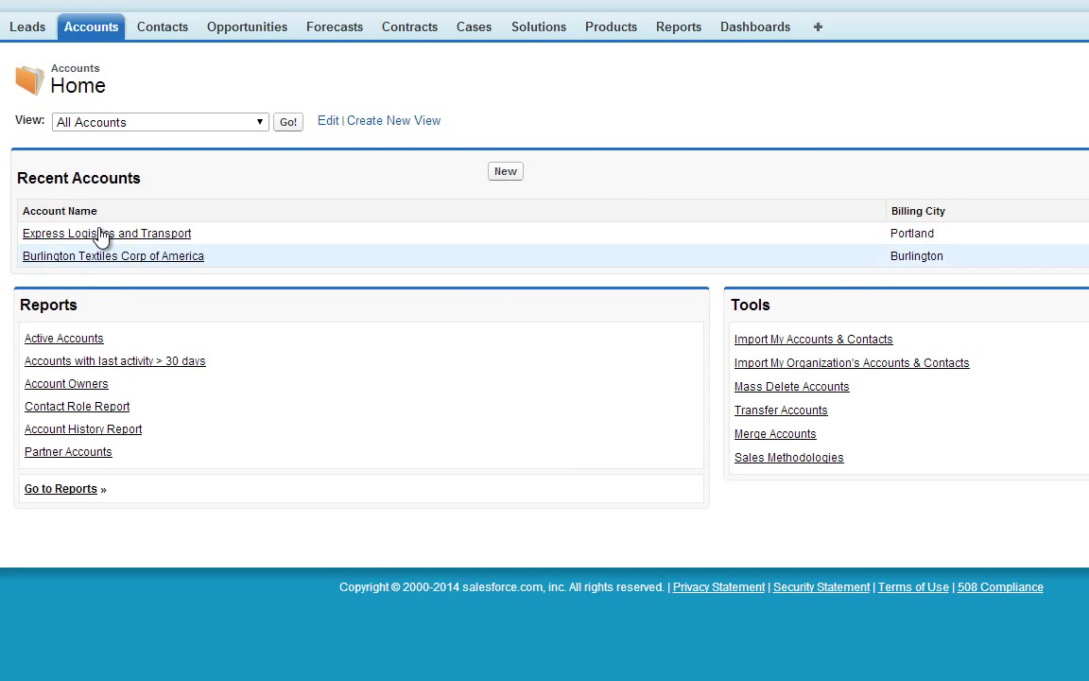
click(163, 233)
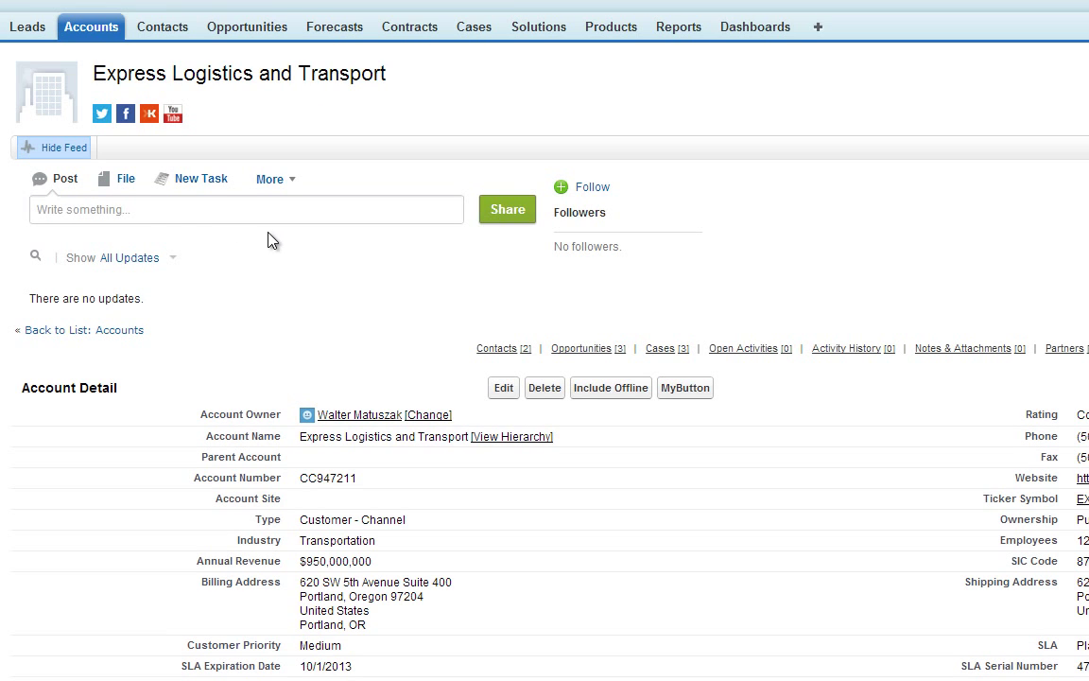
click(682, 394)
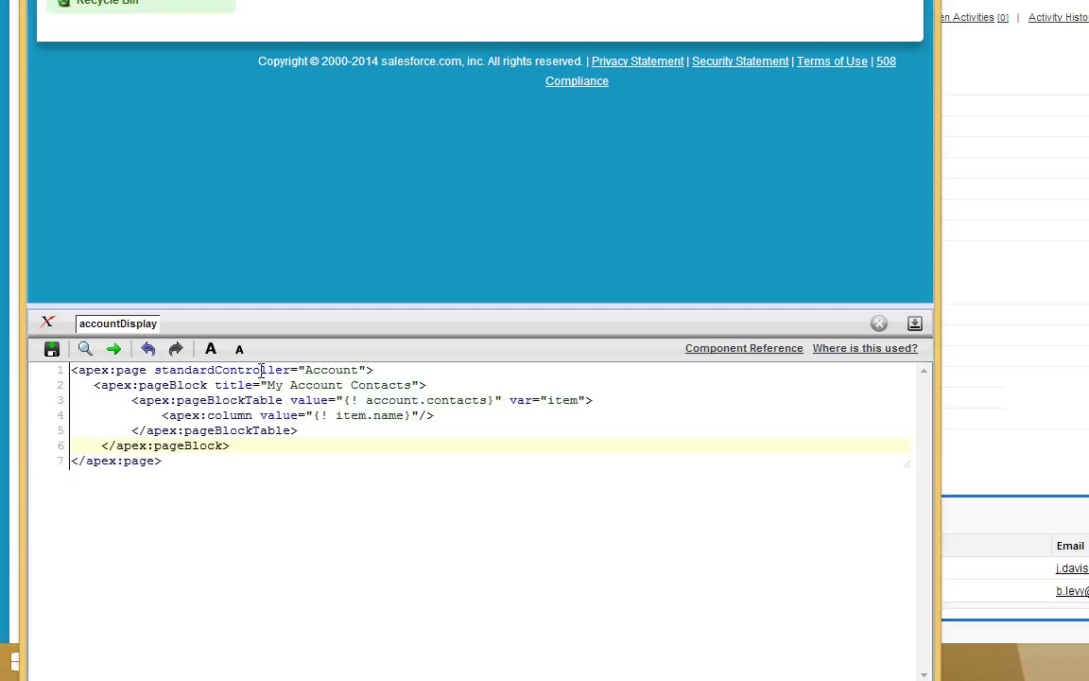
Insert an apex:outputLink component with a value attribute on a new line after the closing pageBlock tag of accountDisplay.
key(Return)
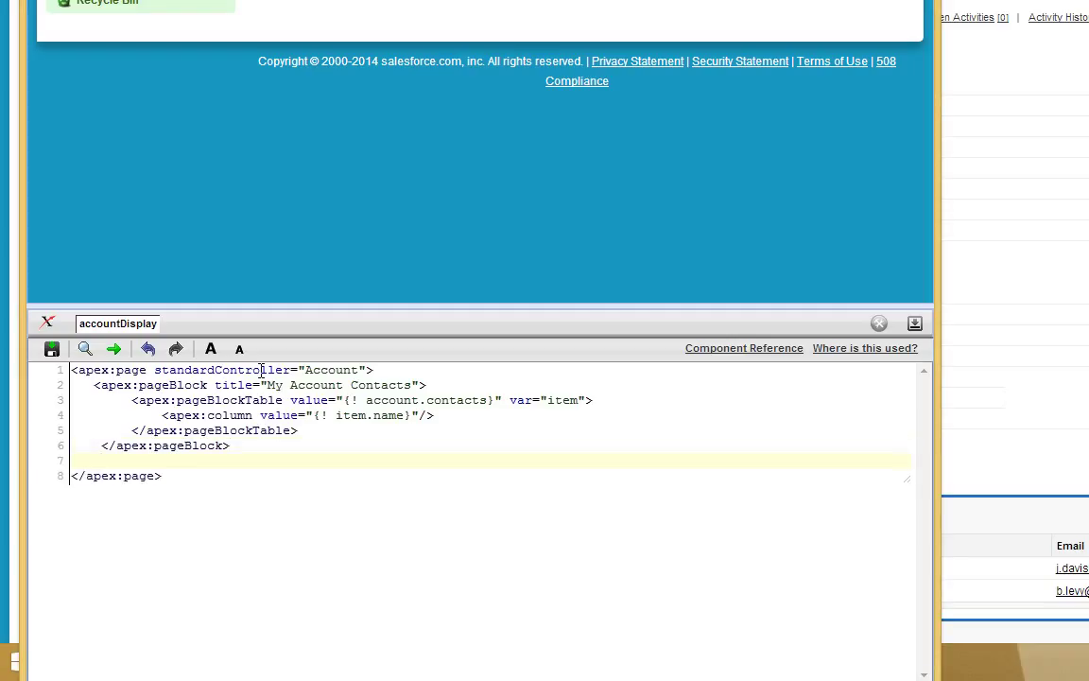
text(<ap)
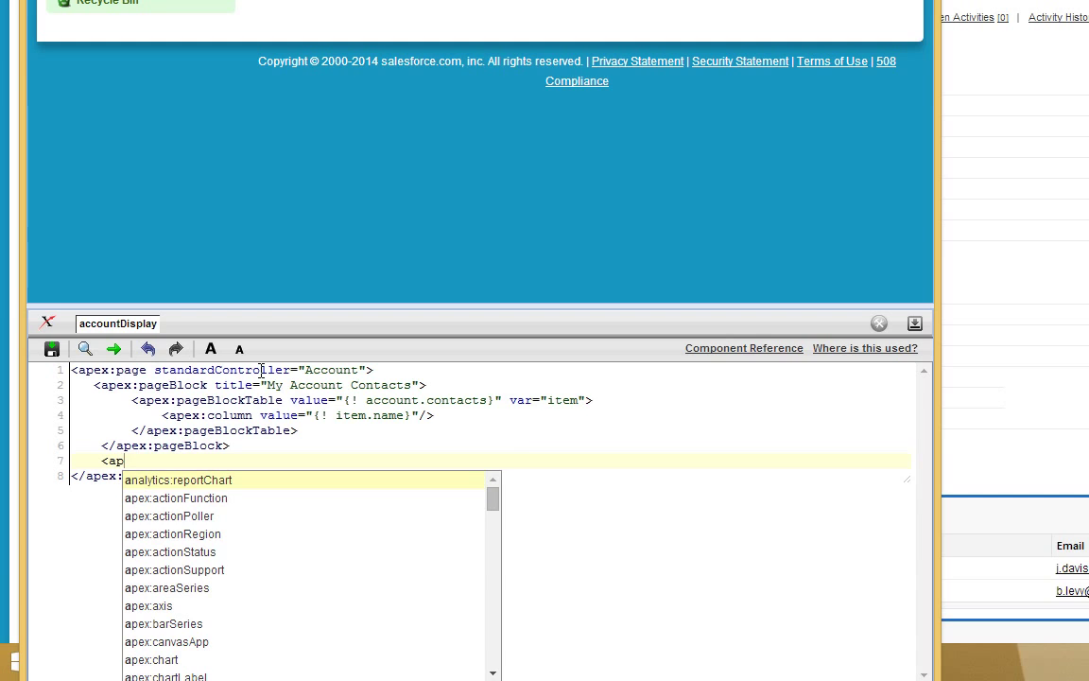
text(ex:)
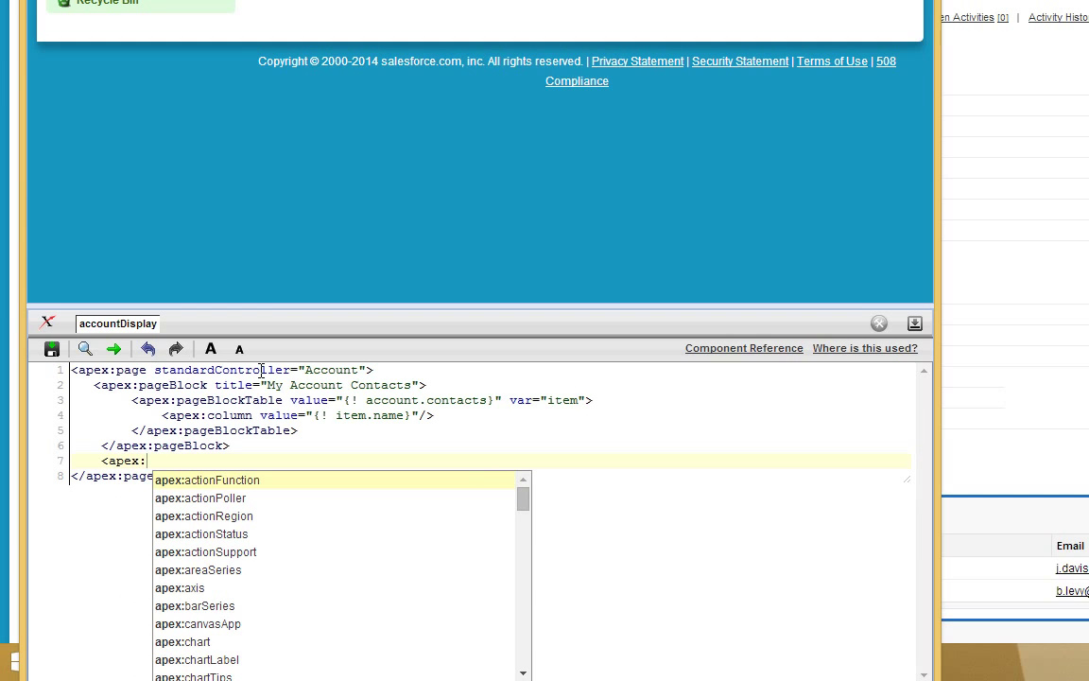
text(out)
key(Down)
key(Down)
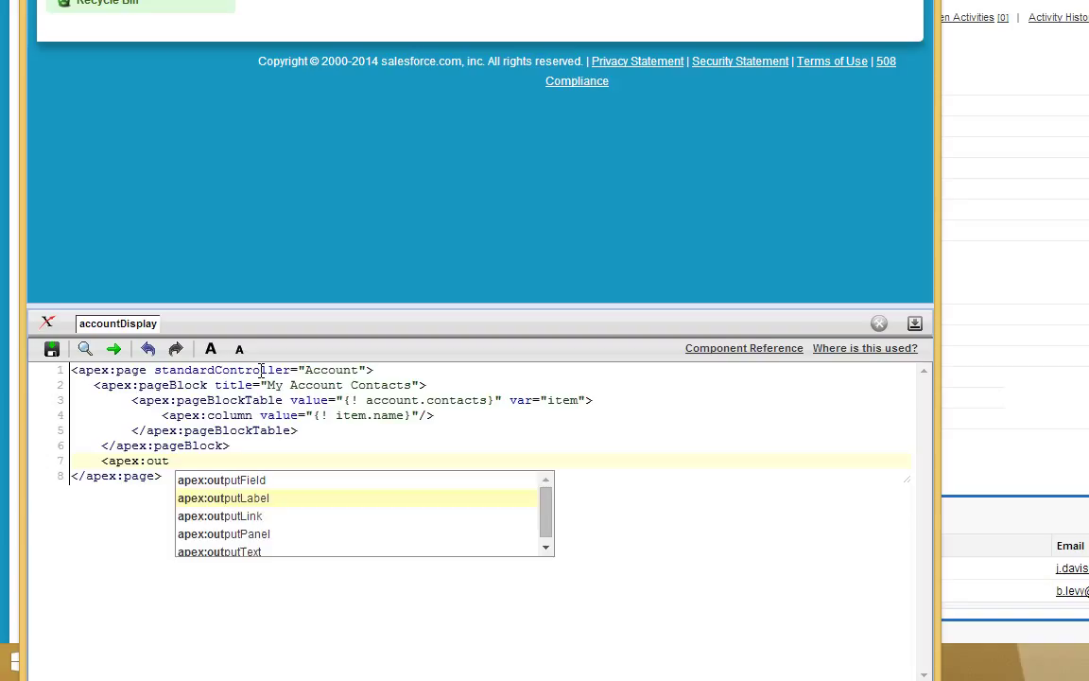
key(Return)
key(Left)
text(value)
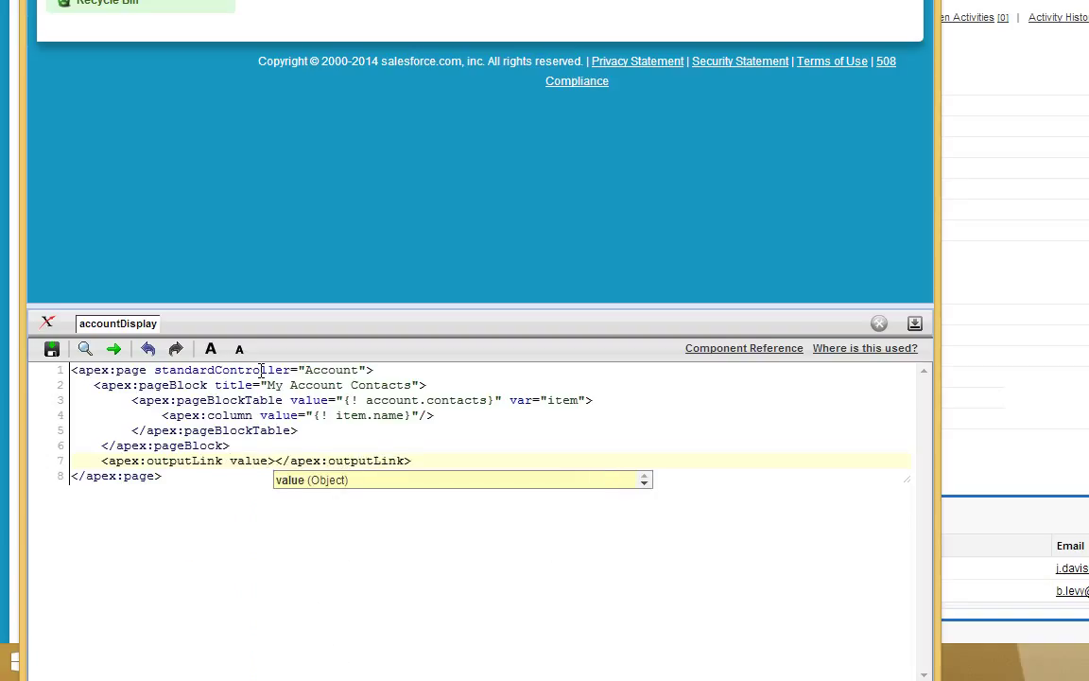
text(=")
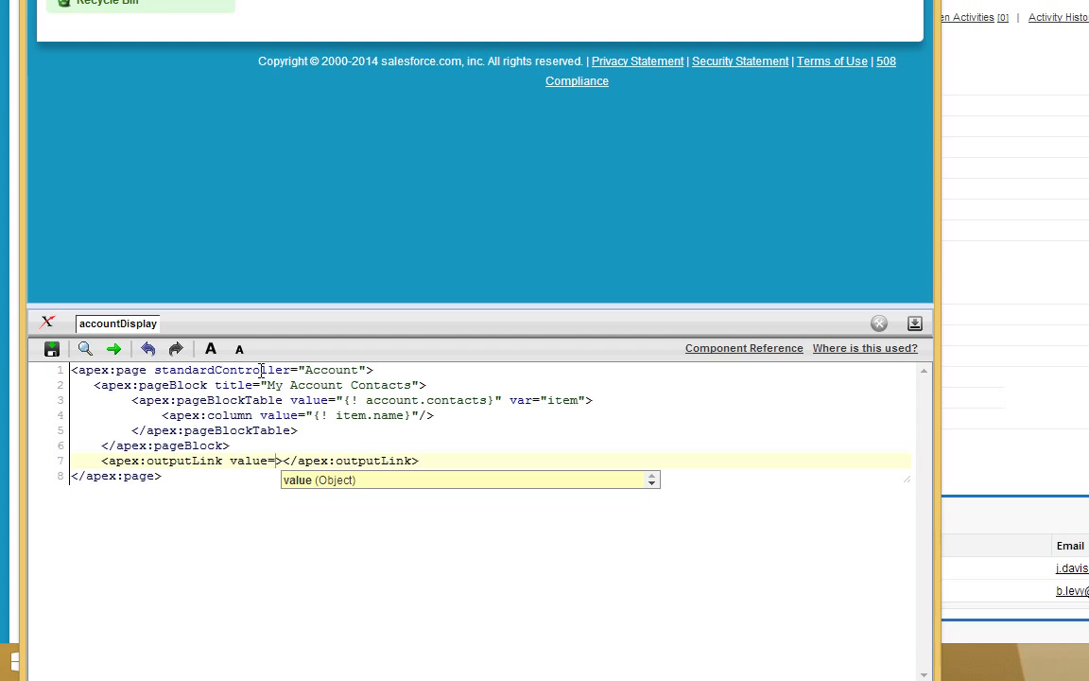
text(http://)
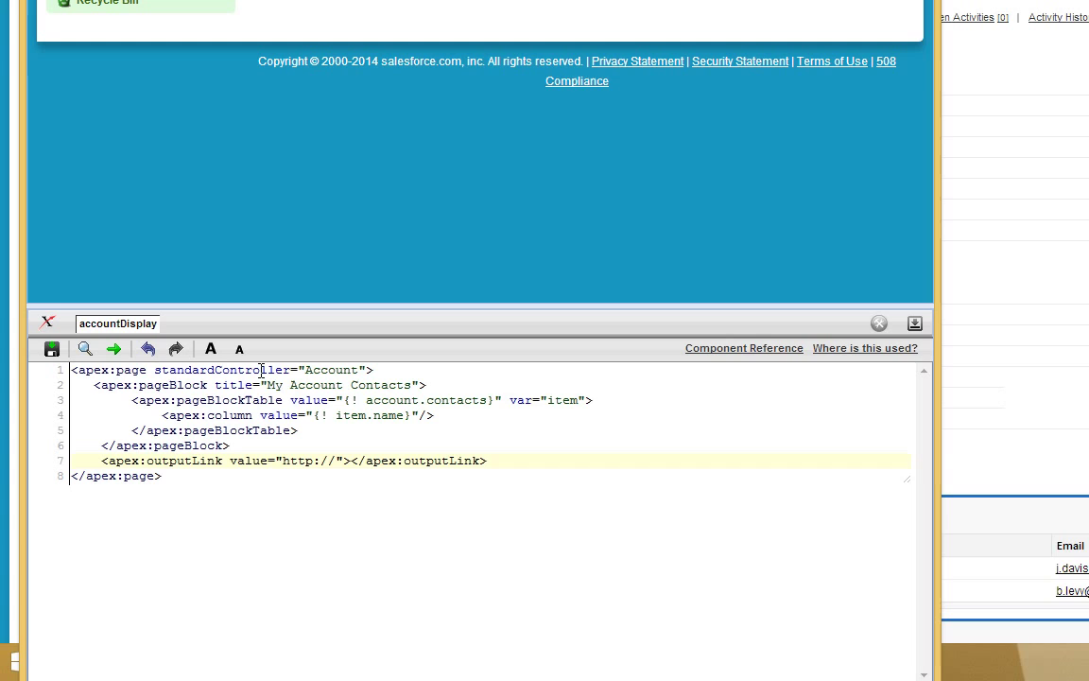
text(www.go)
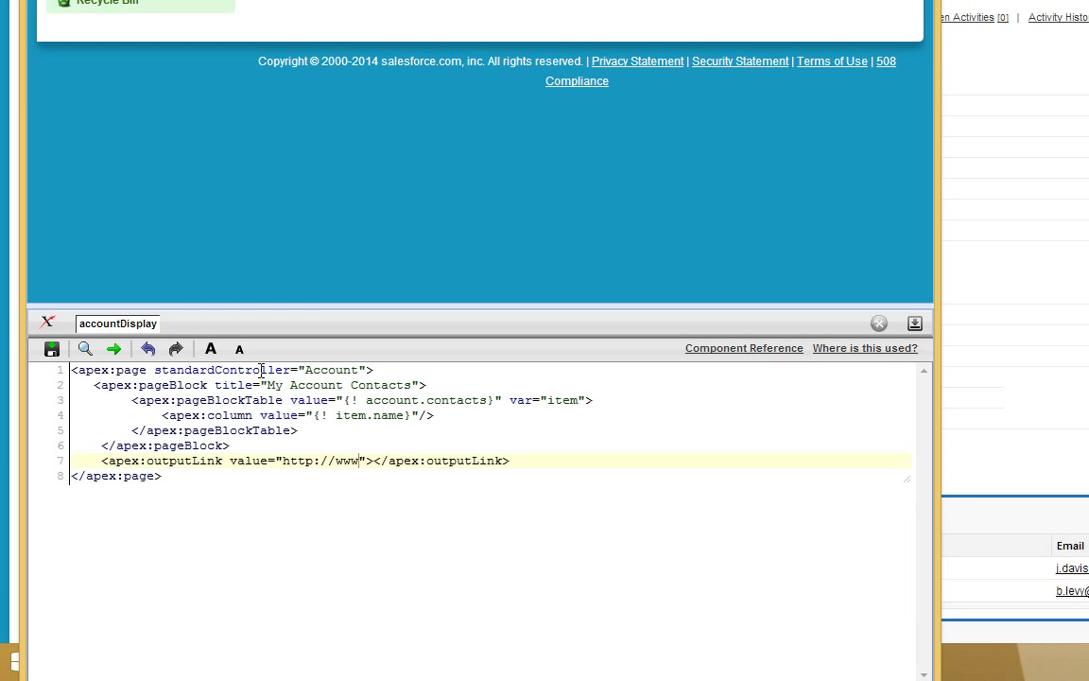
text(ogle.c)
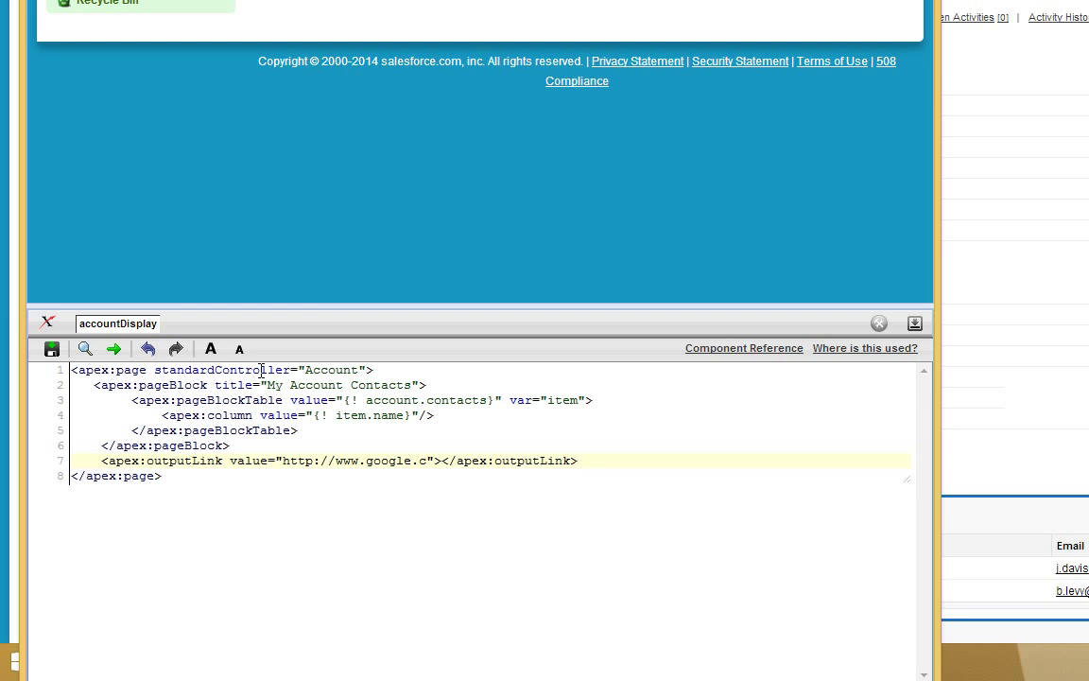
text(om">)
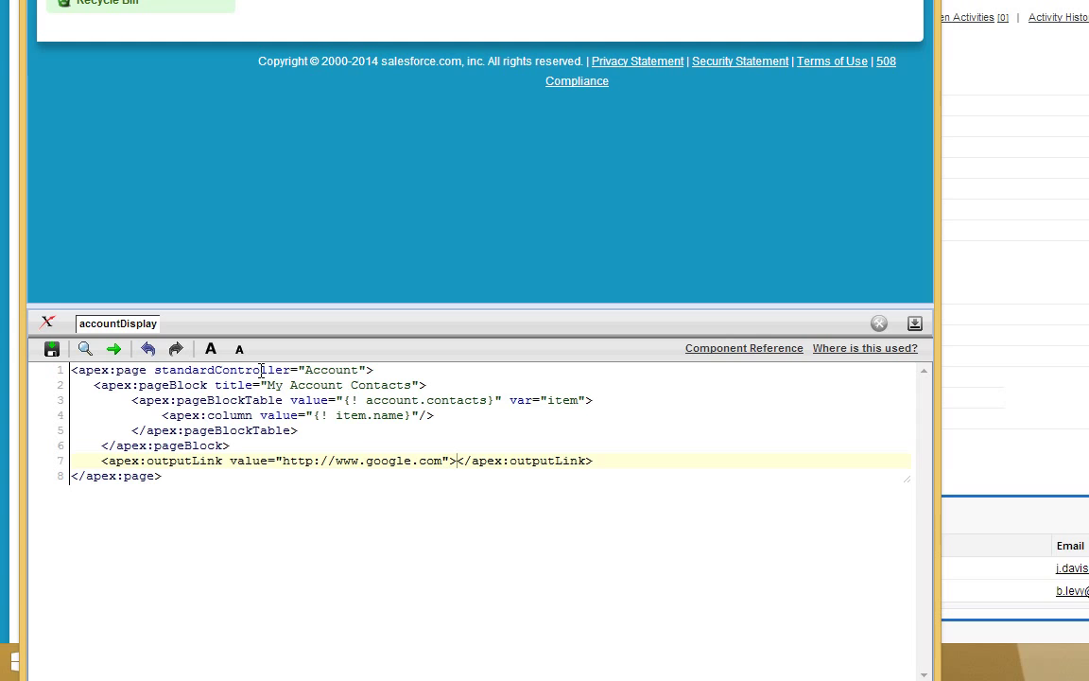
text(Click M)
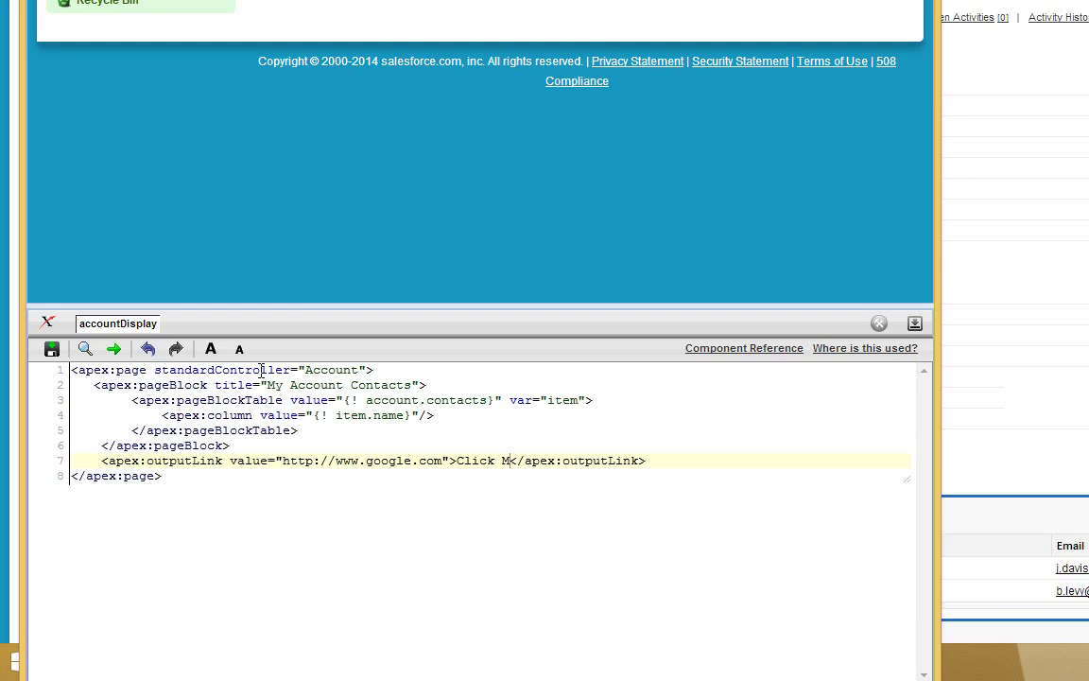
text(e)
click(52, 349)
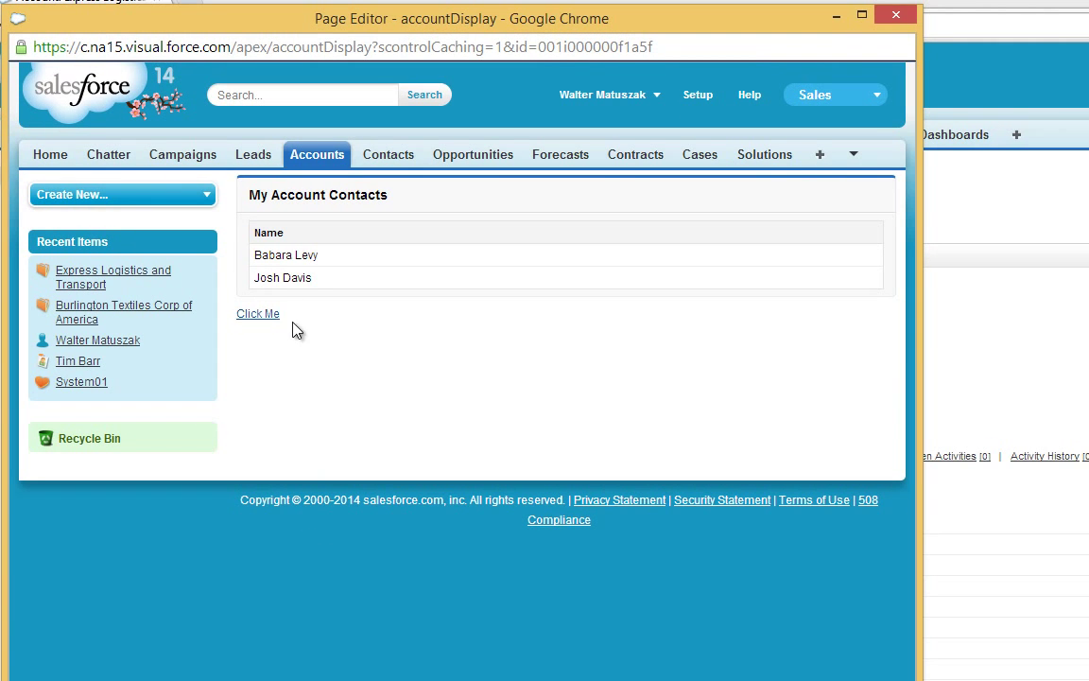
Test the Click Me link on the accountDisplay page and go back to the page.
click(266, 315)
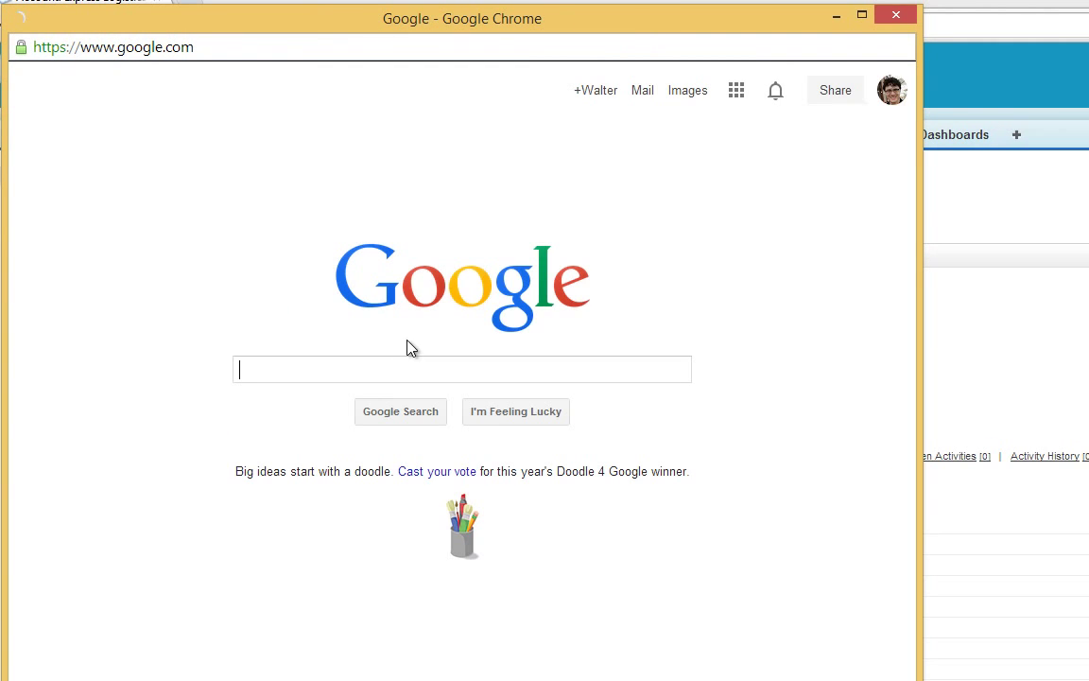
right_click(192, 279)
click(215, 290)
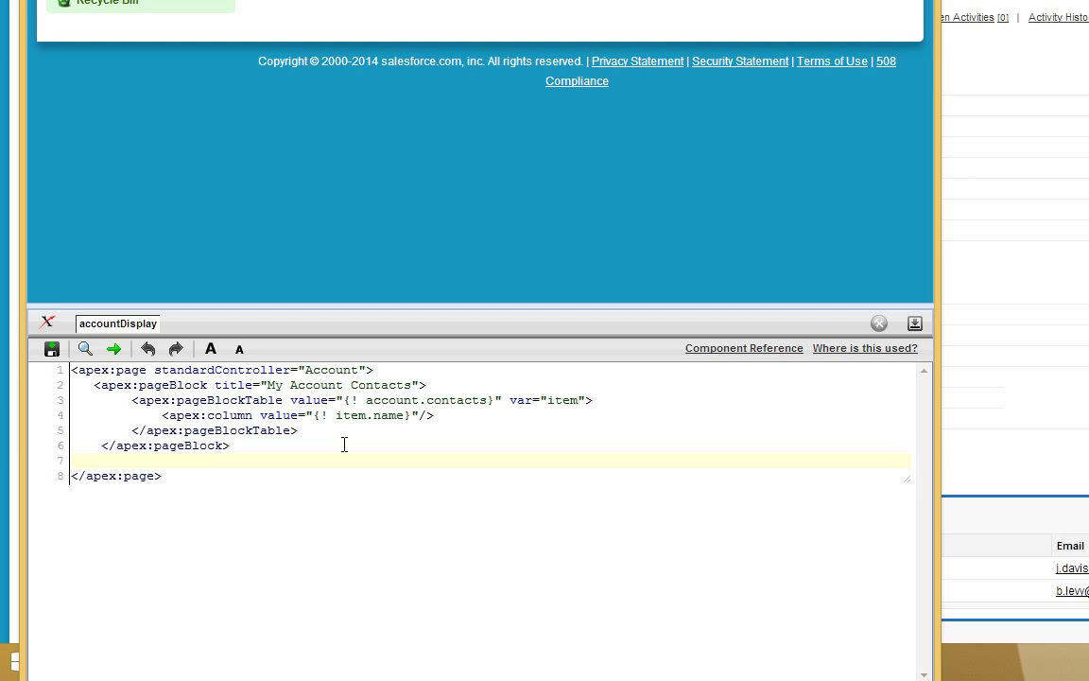
Add an apex:outputLink component with an empty value attribute on line 7, between the closing pageBlock and page tags.
text(<a)
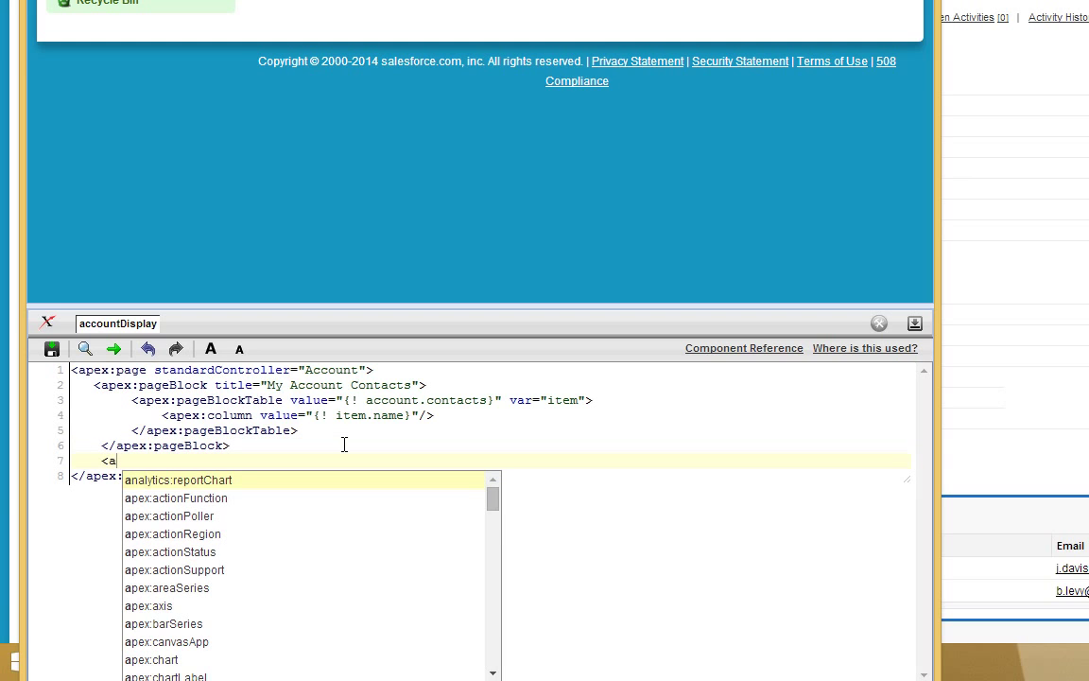
text(pex:)
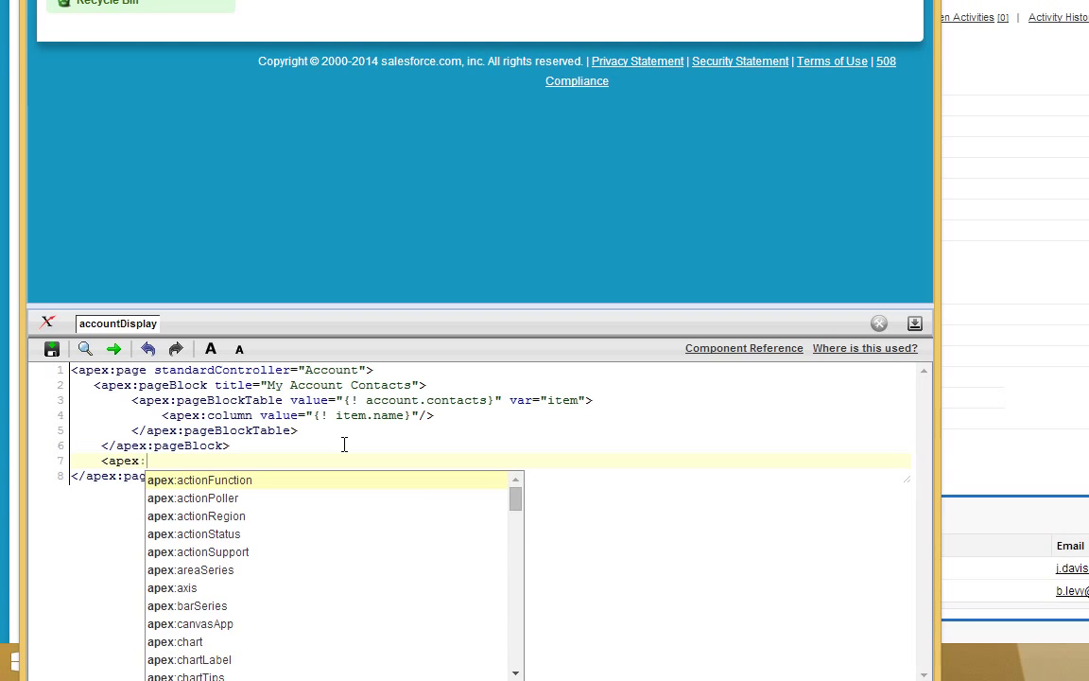
text(ou)
key(Down)
key(Down)
key(Return)
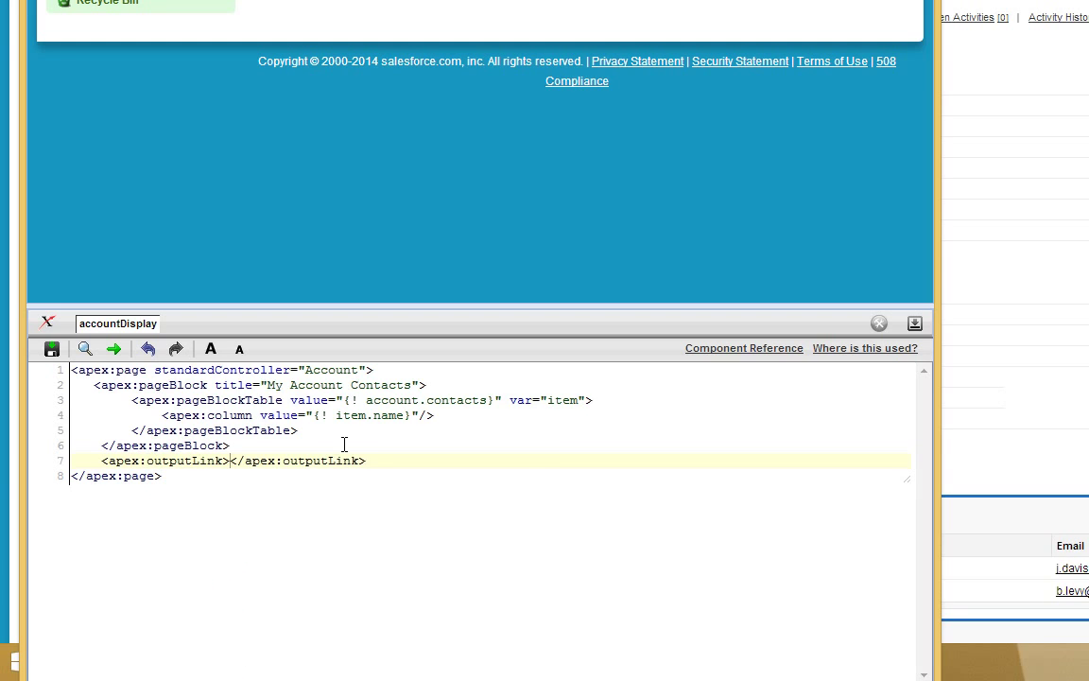
text(val)
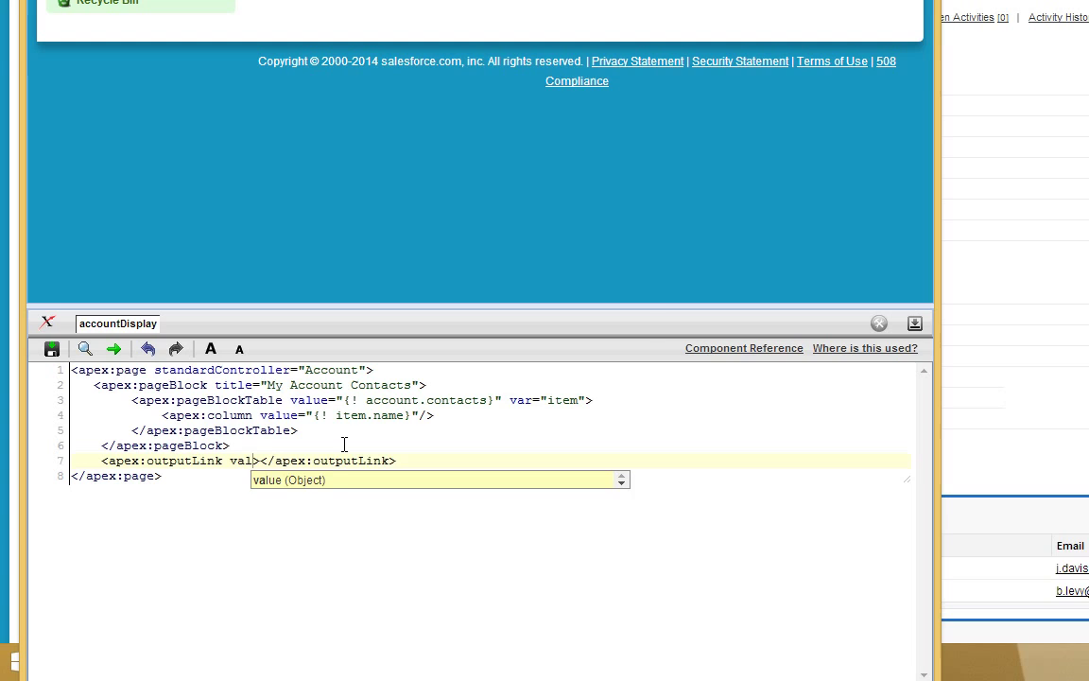
text(ue=")
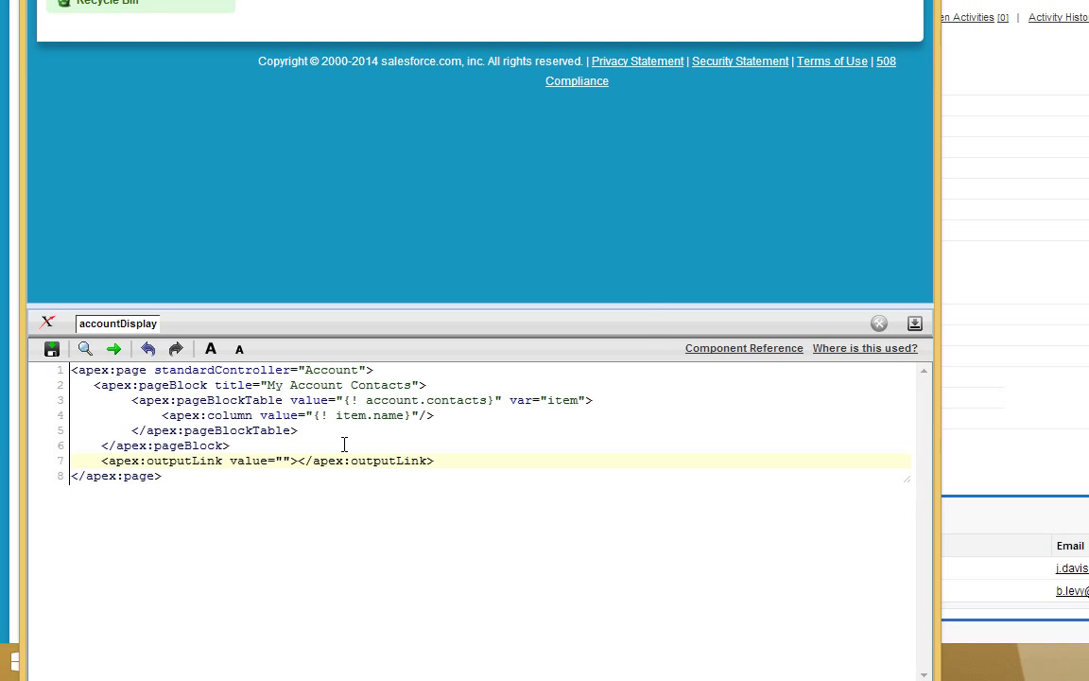
Set the outputLink's value to the page reference "{! $Page.AccountDisplay}".
text({! )
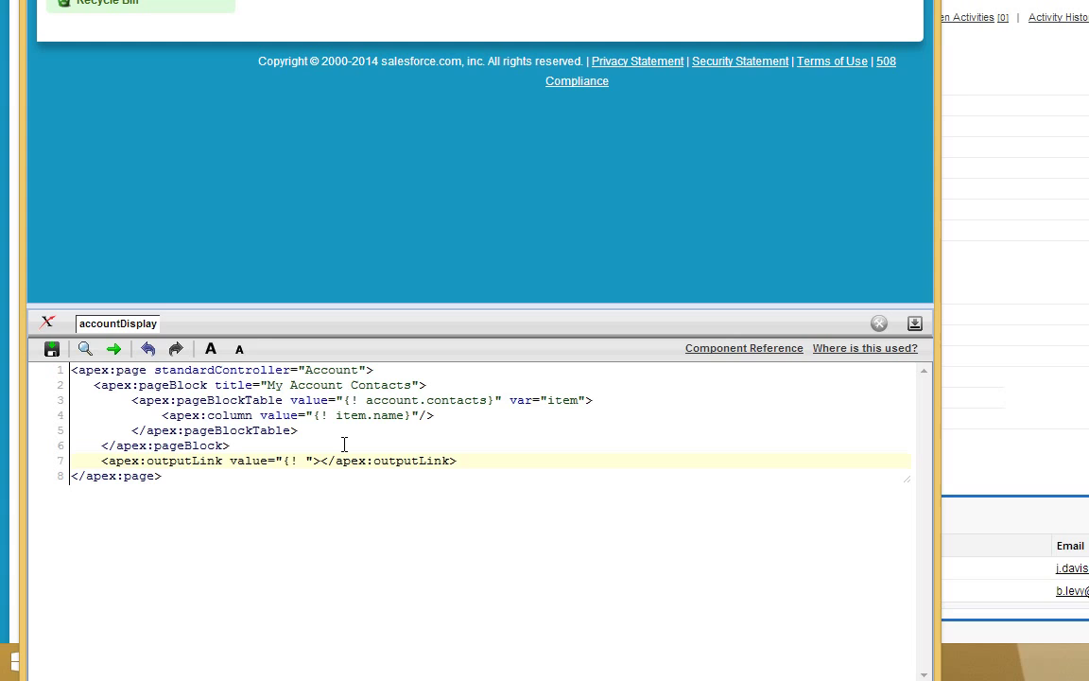
text($)
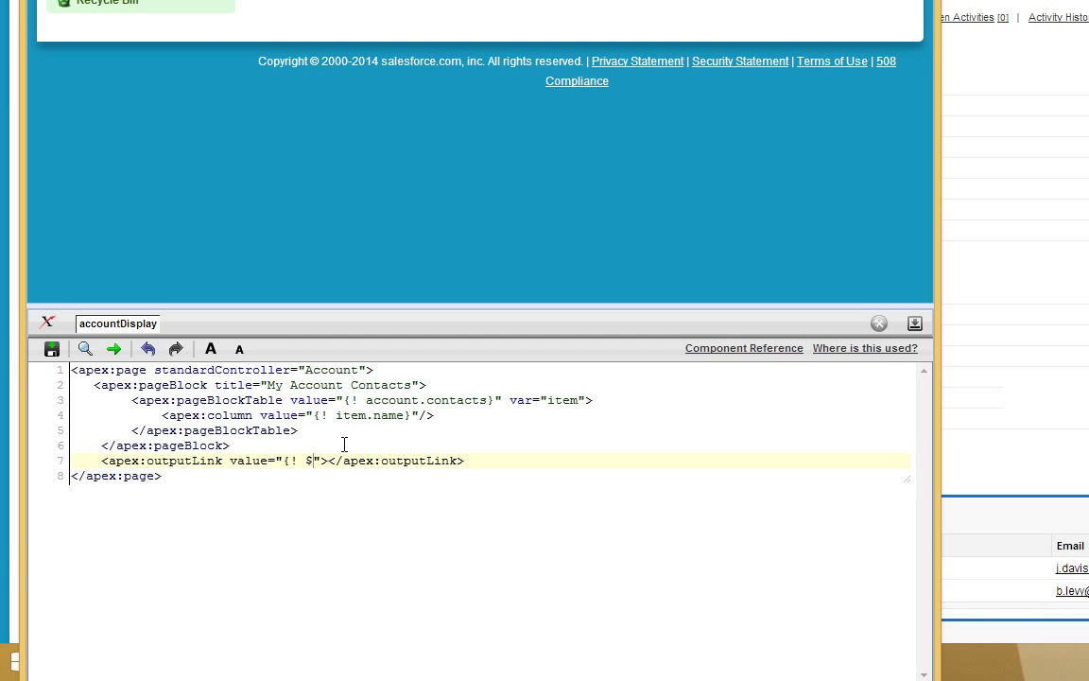
text(Page.)
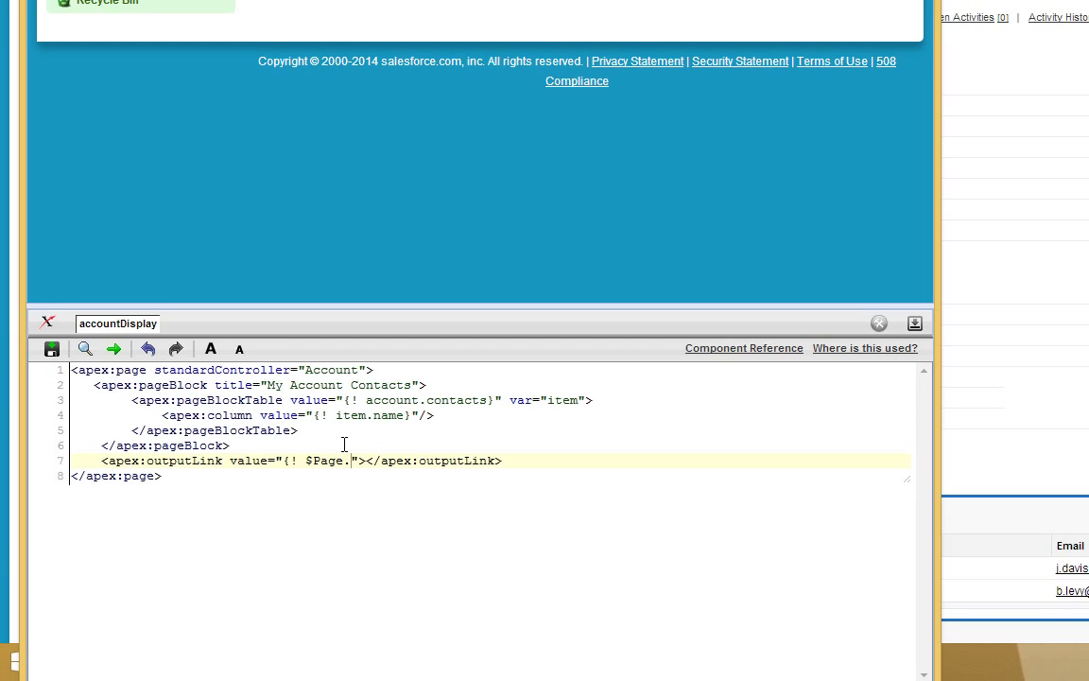
text(Accoubnt)
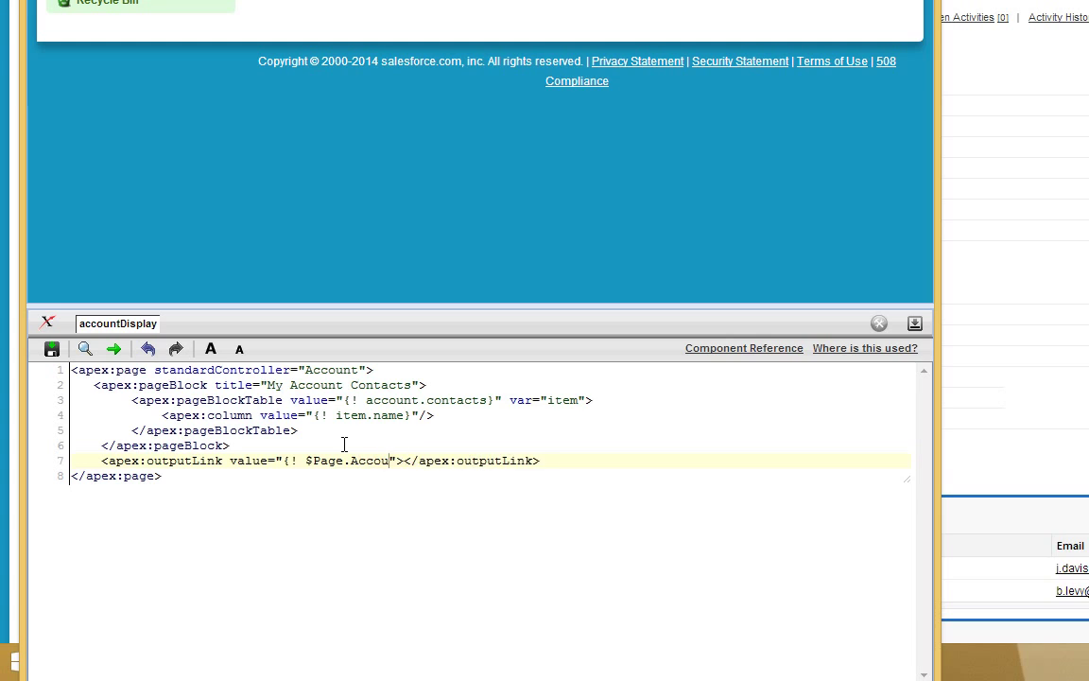
key(BackSpace)
key(BackSpace)
key(BackSpace)
text(nt)
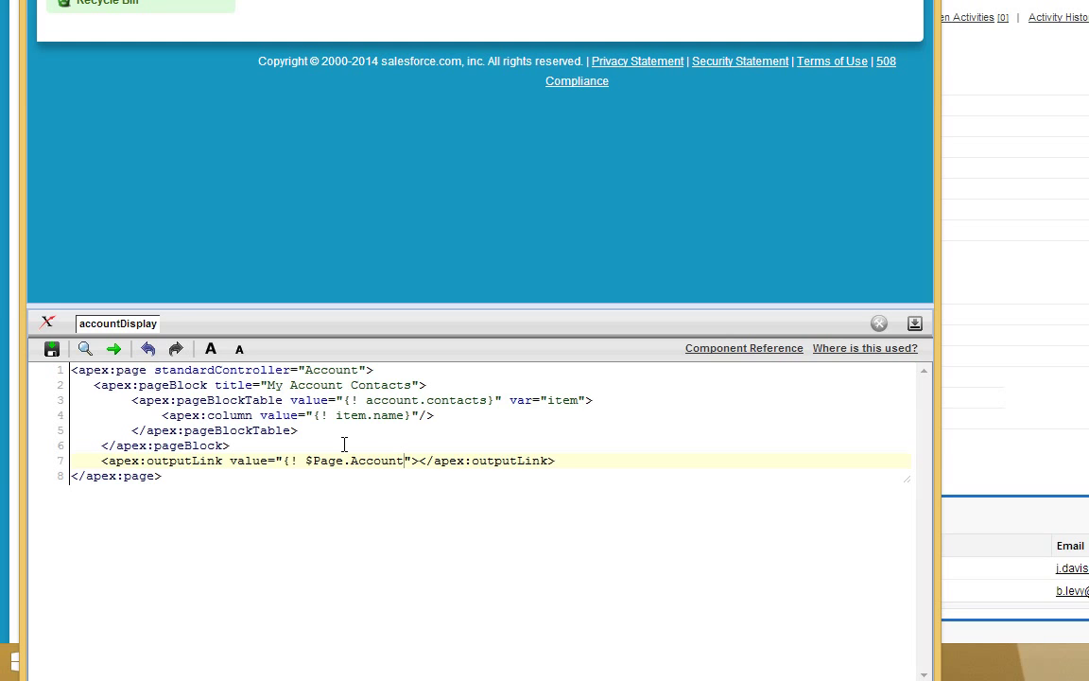
text(Displ)
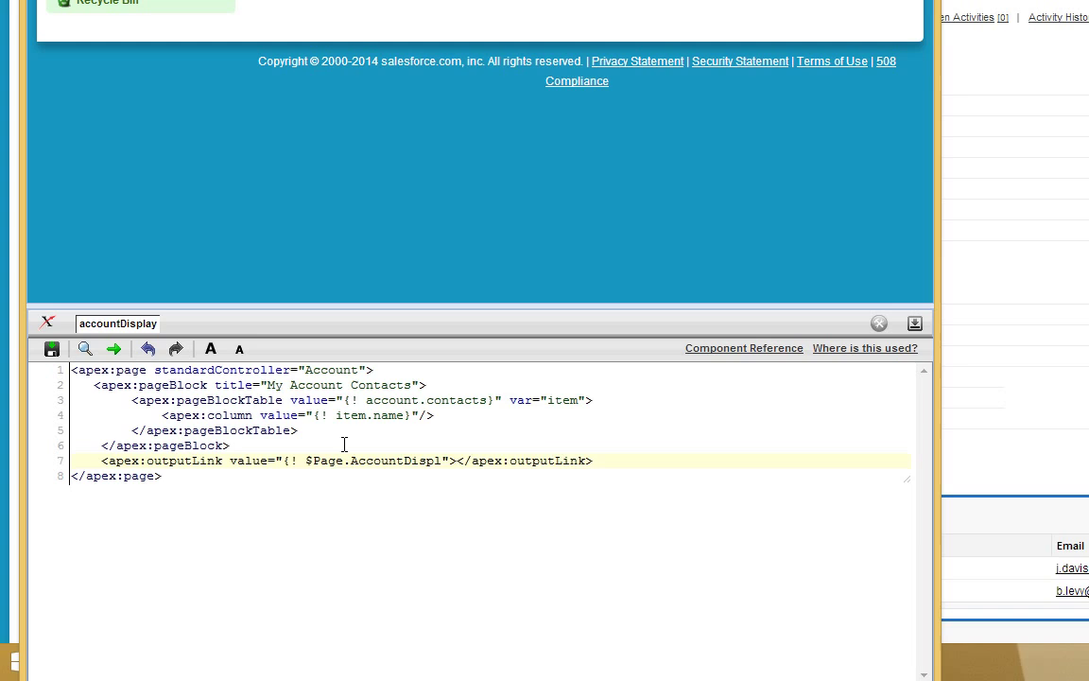
text(ay)
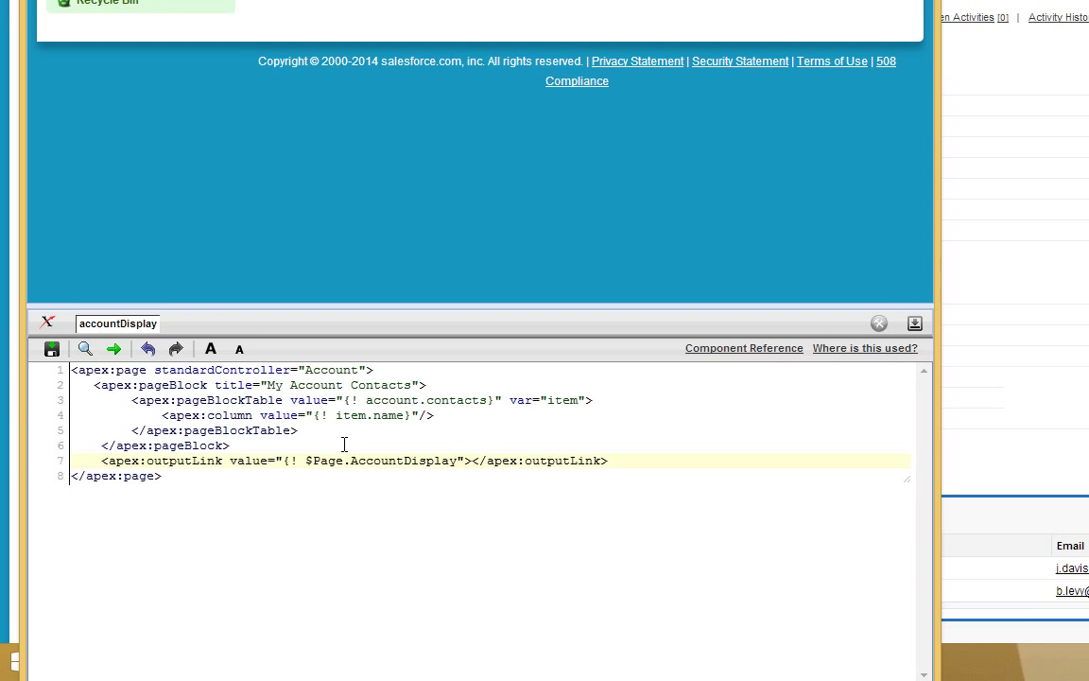
text(})
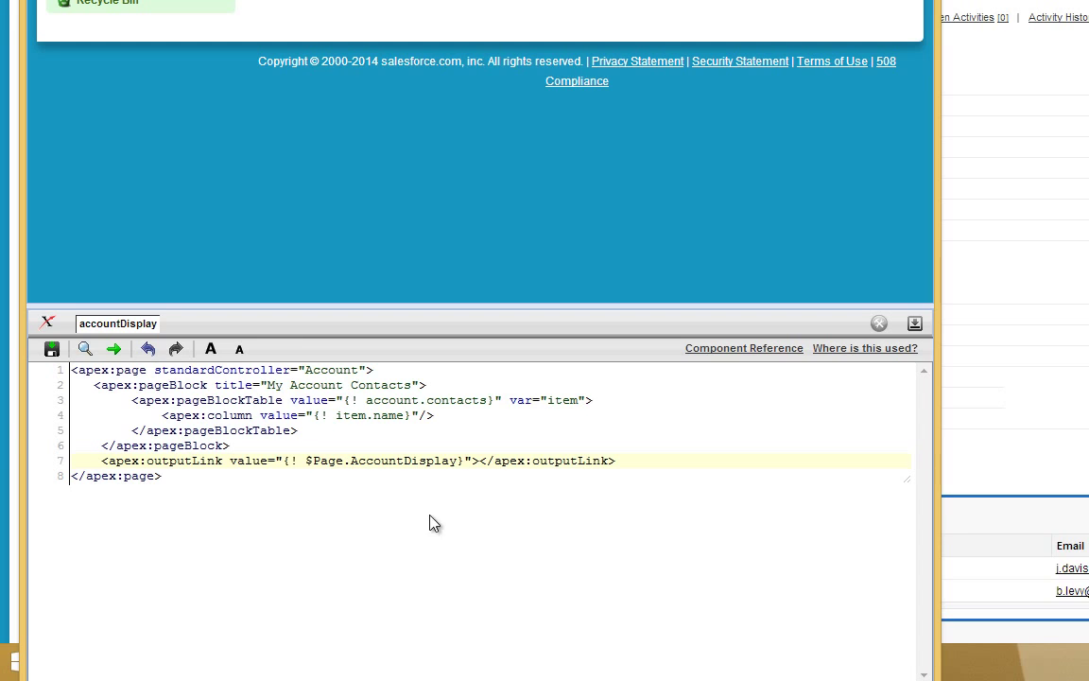
Give the outputLink the text "Click Me", save the accountDisplay page and test the link.
click(52, 350)
click(482, 465)
text(Click Me)
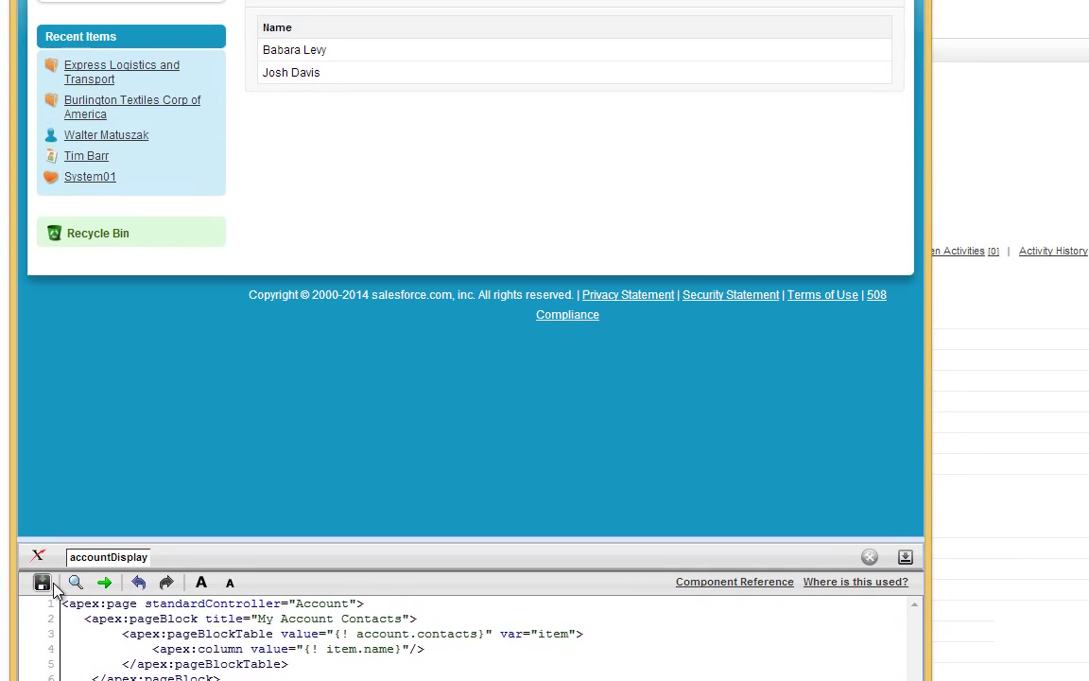
click(53, 585)
click(278, 109)
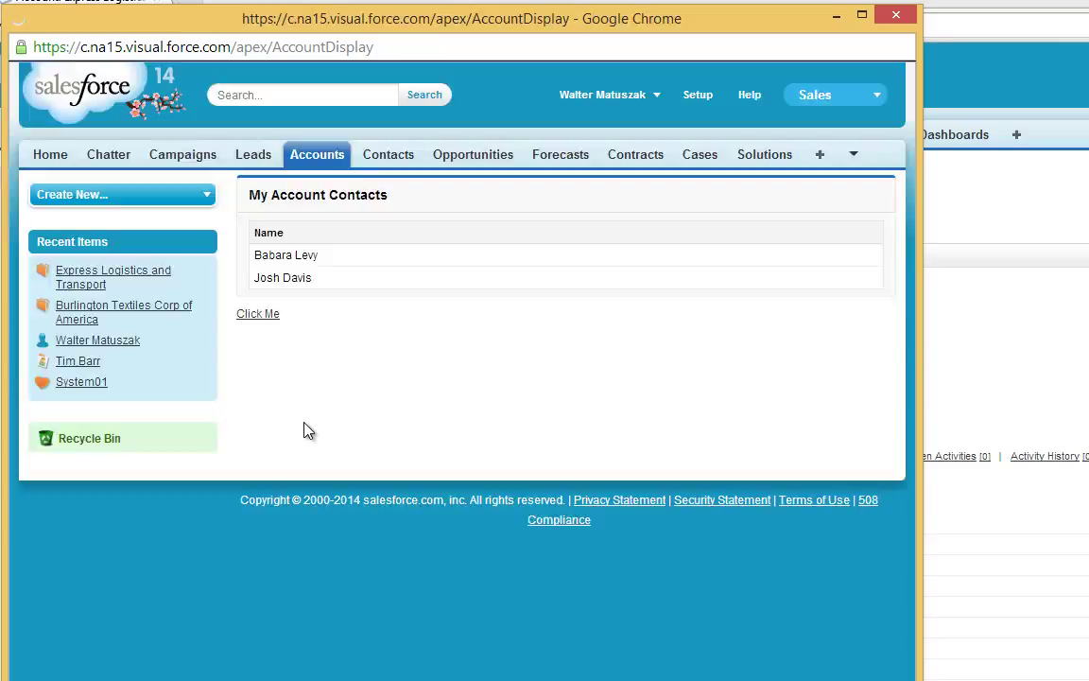